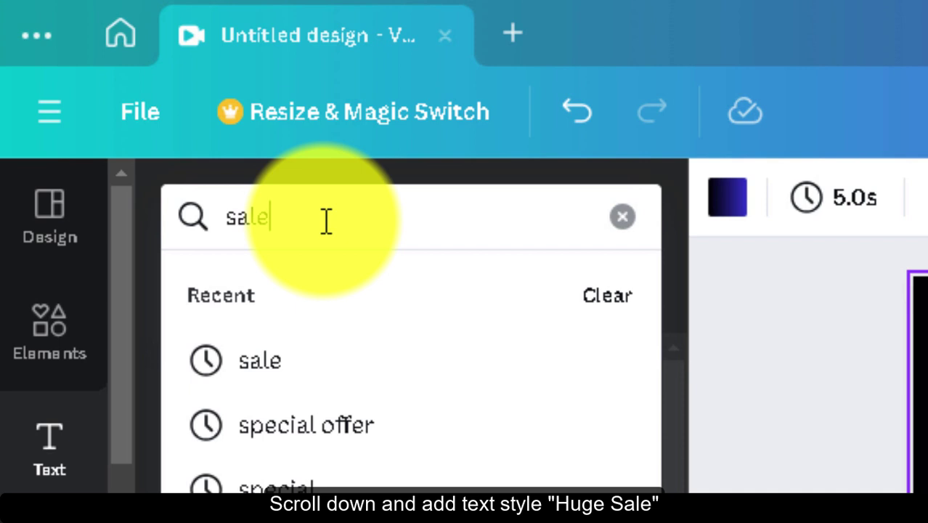
- Search the text styles for "sale" and add the yellow "HUGE SALE" style to the page
{"action": "key", "text": "Return"}
{"action": "scroll", "coordinate": [281, 229], "scroll_direction": "down", "scroll_amount": 1}
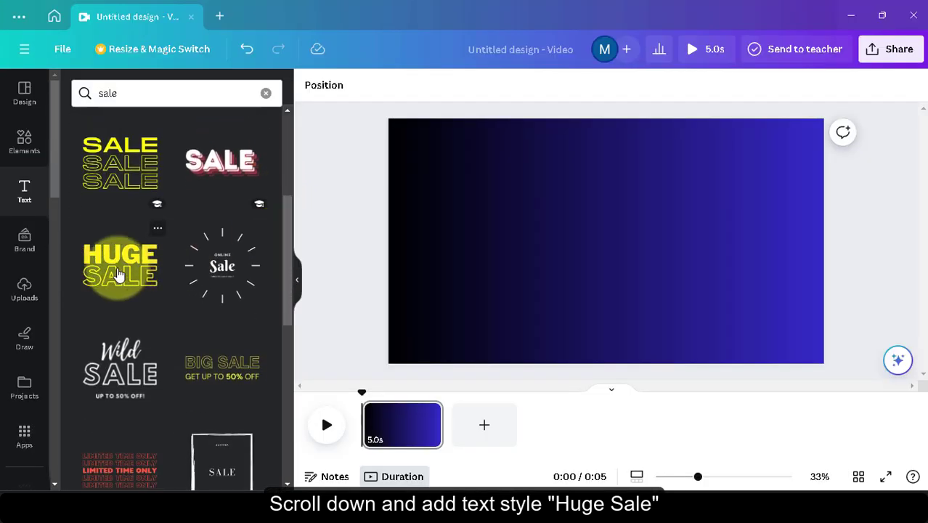
{"action": "left_click", "coordinate": [118, 275]}
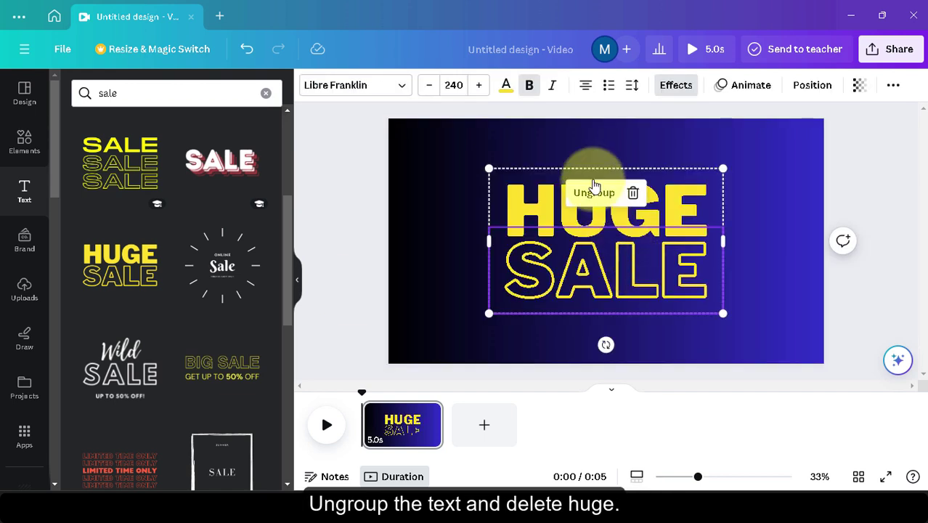
- Ungroup the "HUGE SALE" text and delete the word "HUGE"
{"action": "left_click", "coordinate": [593, 193]}
{"action": "left_click", "coordinate": [719, 276]}
{"action": "left_click", "coordinate": [676, 208]}
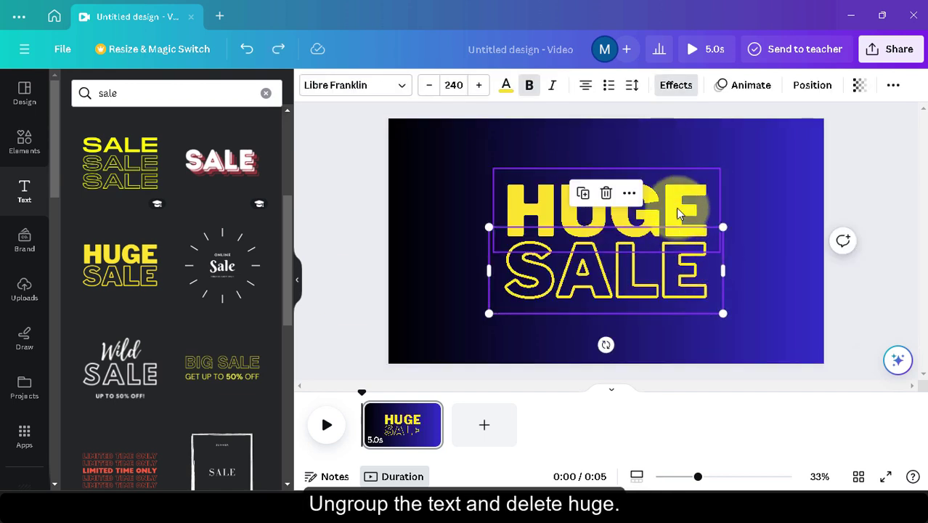
{"action": "key", "text": "Delete"}
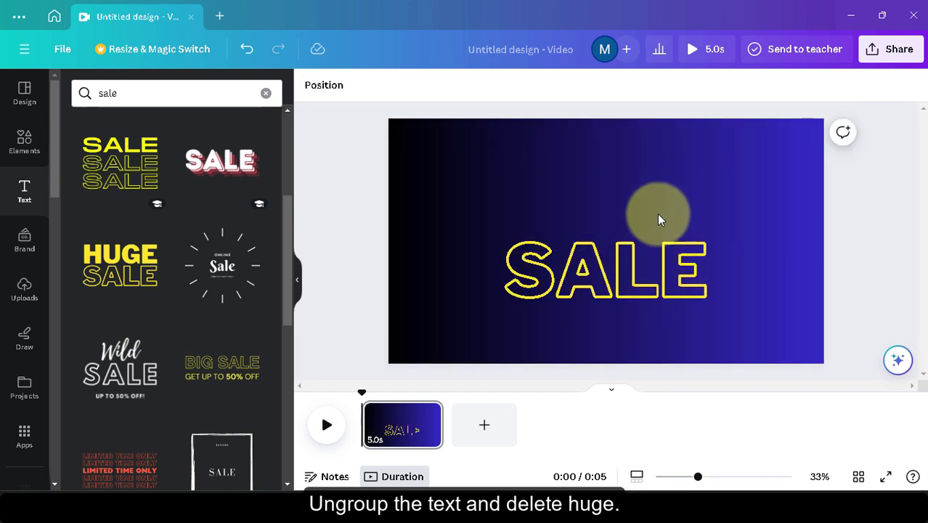
- Replace the wording of the remaining "SALE" text with "MEGA SALE"
{"action": "left_click", "coordinate": [703, 276]}
{"action": "left_click_drag", "start_coordinate": [703, 276], "coordinate": [509, 280]}
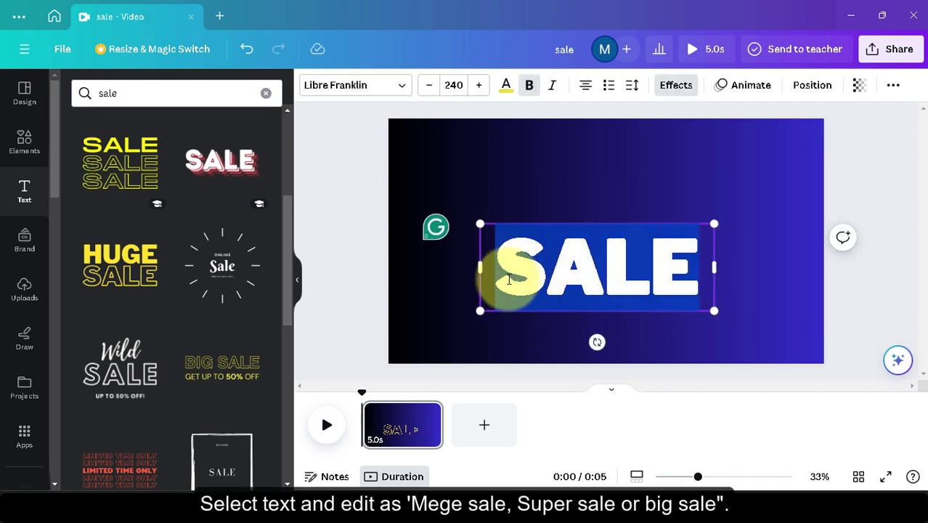
{"action": "type", "text": "MEGA"}
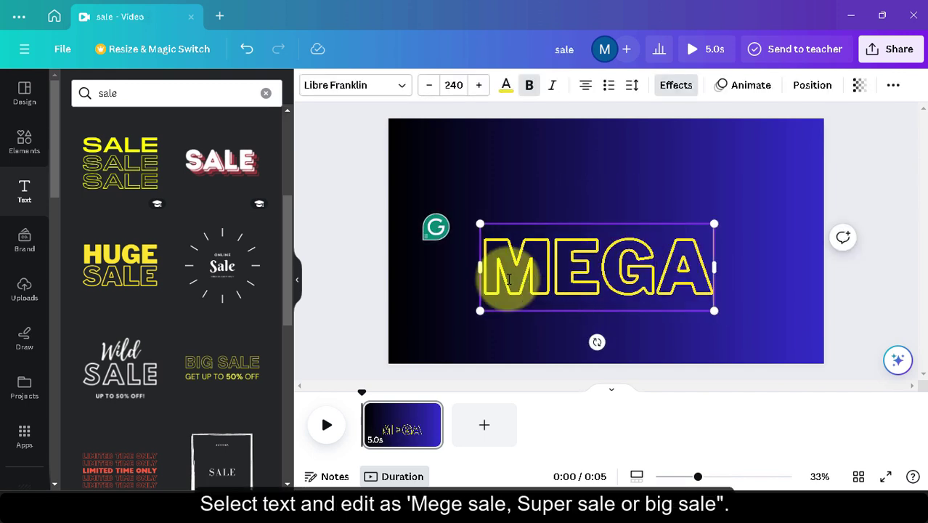
{"action": "type", "text": " SALE"}
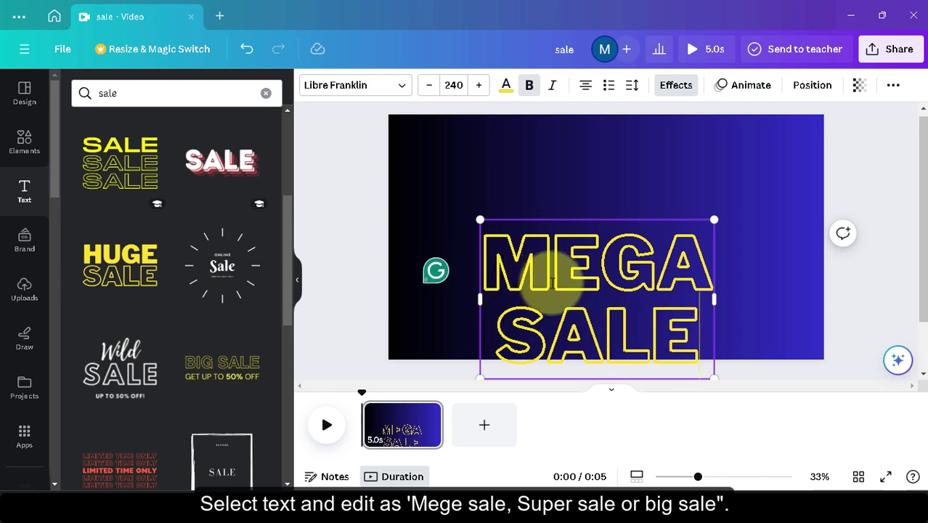
- Fit "MEGA SALE" on a single line near the page's upper edge and reduce its font size to 105
{"action": "left_click_drag", "start_coordinate": [714, 294], "coordinate": [673, 203]}
{"action": "left_click_drag", "start_coordinate": [706, 231], "coordinate": [823, 211]}
{"action": "left_click", "coordinate": [427, 86]}
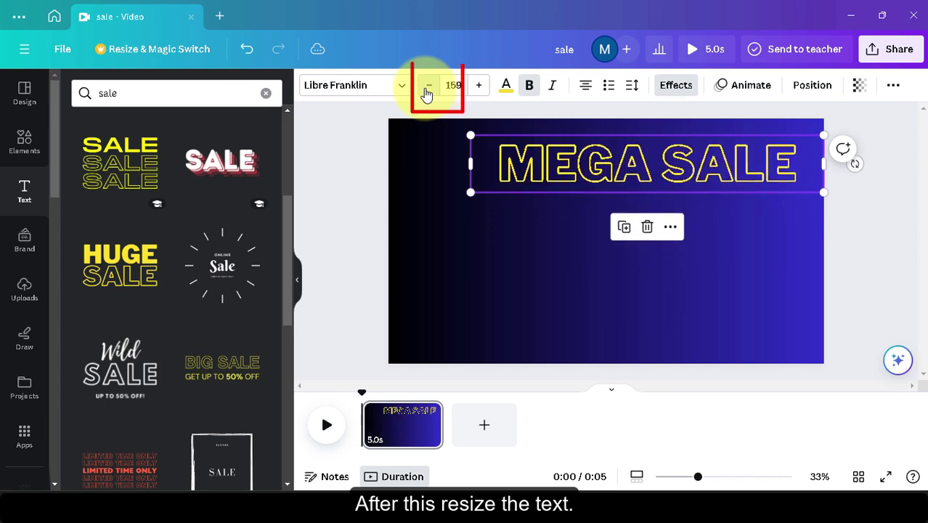
{"action": "left_click", "coordinate": [450, 127]}
{"action": "left_click", "coordinate": [660, 152]}
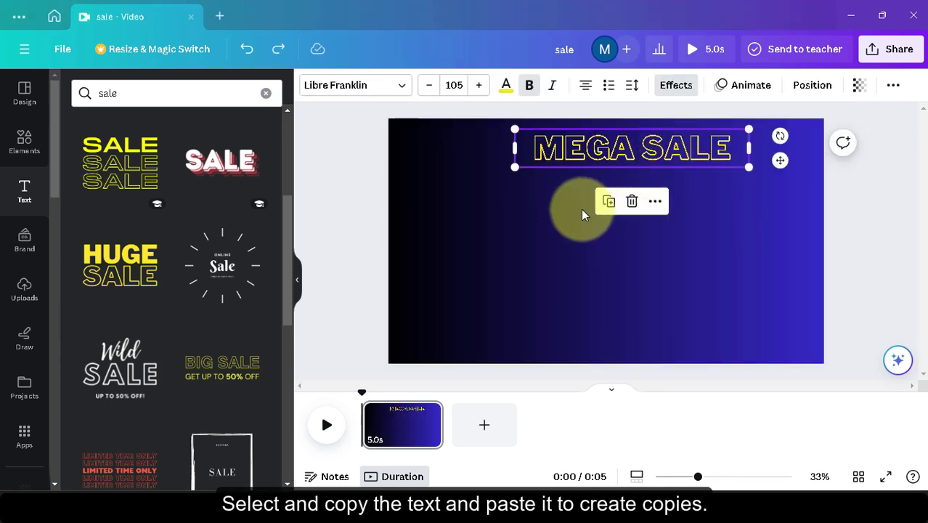
- Copy the "MEGA SALE" line and place the duplicate directly below the original
{"action": "left_click", "coordinate": [560, 215]}
{"action": "key", "text": "ctrl+a"}
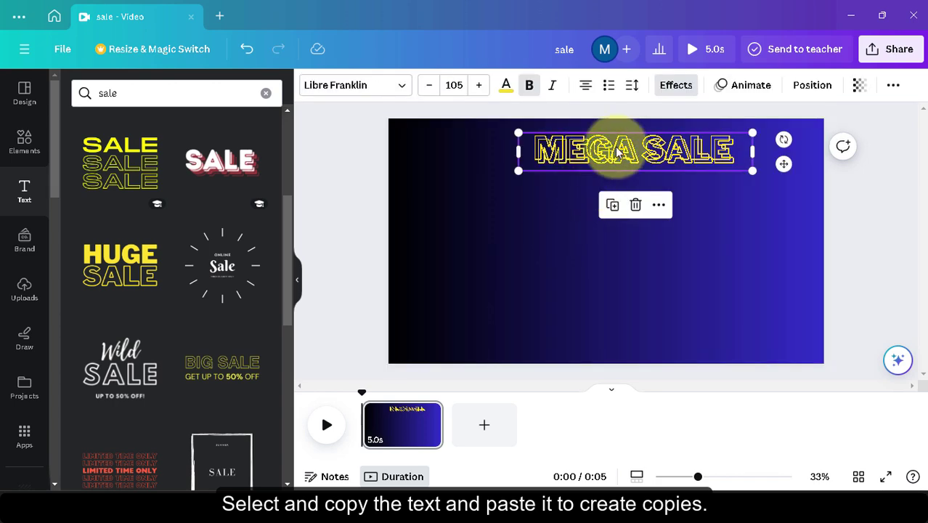
{"action": "key", "text": "ctrl+c"}
{"action": "key", "text": "ctrl+v"}
{"action": "left_click_drag", "start_coordinate": [609, 170], "coordinate": [614, 182]}
{"action": "left_click", "coordinate": [570, 221]}
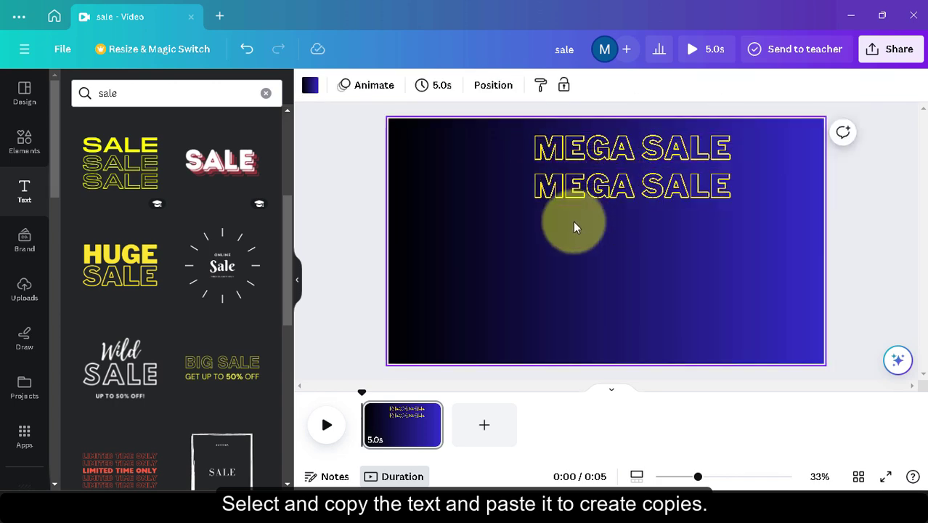
- Paste four more "MEGA SALE" copies and stack them evenly down the page to make six lines
{"action": "key", "text": "ctrl+v"}
{"action": "left_click", "coordinate": [560, 280]}
{"action": "key", "text": "ctrl+v"}
{"action": "key", "text": "ctrl+v"}
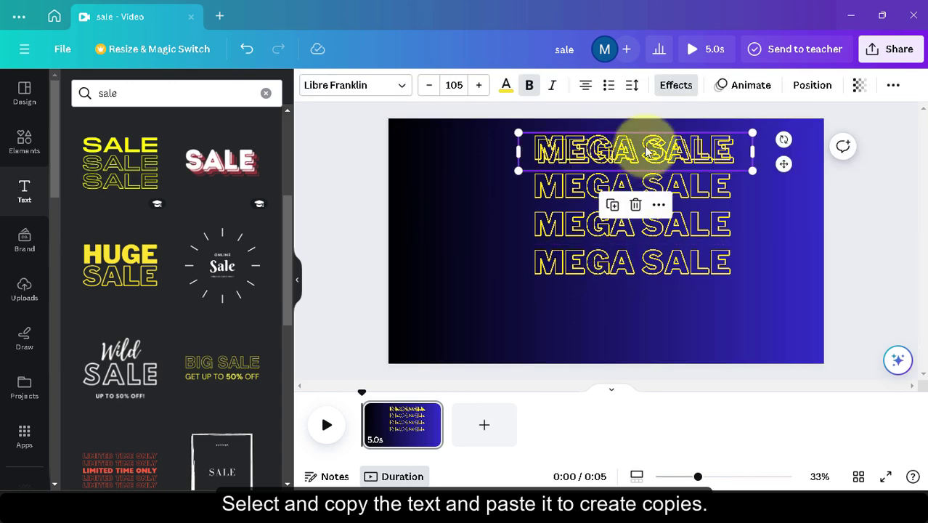
{"action": "left_click_drag", "start_coordinate": [632, 149], "coordinate": [642, 286]}
{"action": "left_click", "coordinate": [411, 211]}
{"action": "key", "text": "ctrl+v"}
{"action": "left_click_drag", "start_coordinate": [610, 151], "coordinate": [612, 342]}
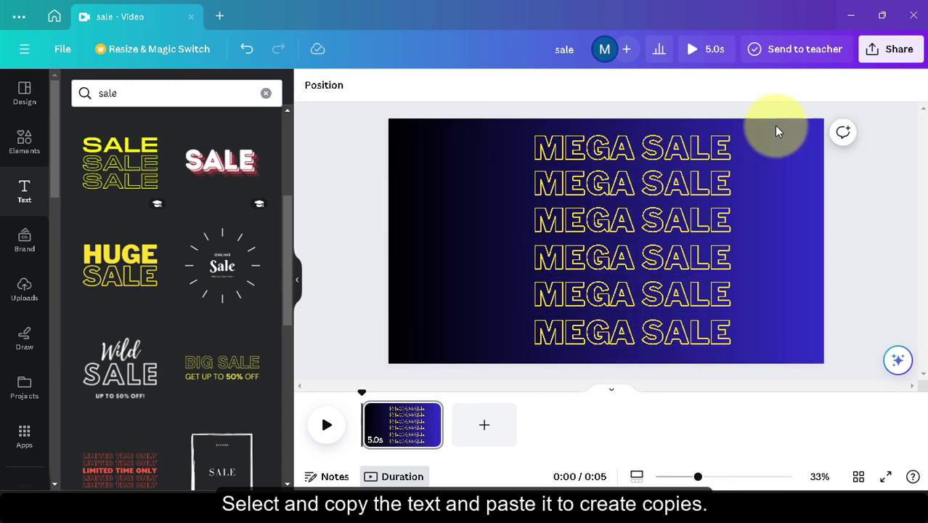
- Change the font color of all six "MEGA SALE" lines to white
{"action": "left_click_drag", "start_coordinate": [766, 207], "coordinate": [502, 345]}
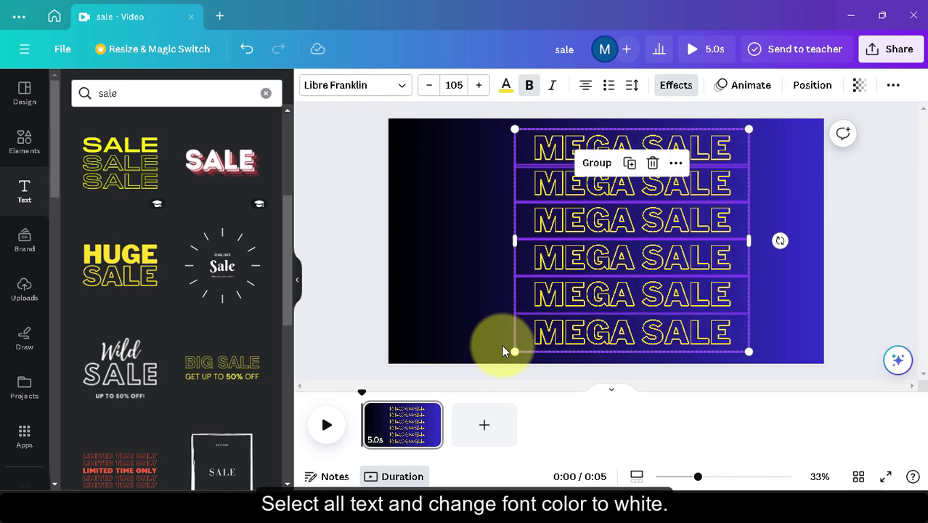
{"action": "left_click", "coordinate": [505, 86]}
{"action": "left_click", "coordinate": [254, 372]}
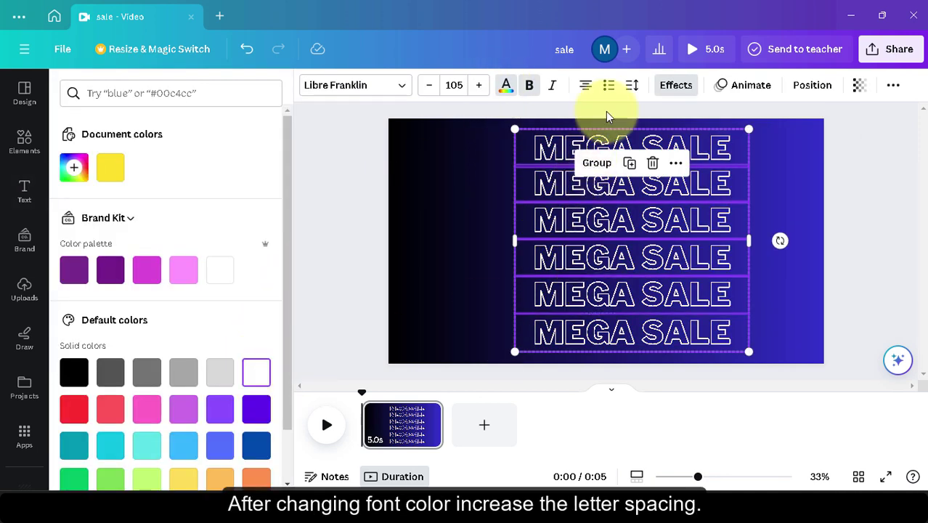
- Increase the letter spacing of all six "MEGA SALE" lines
{"action": "left_click", "coordinate": [633, 87]}
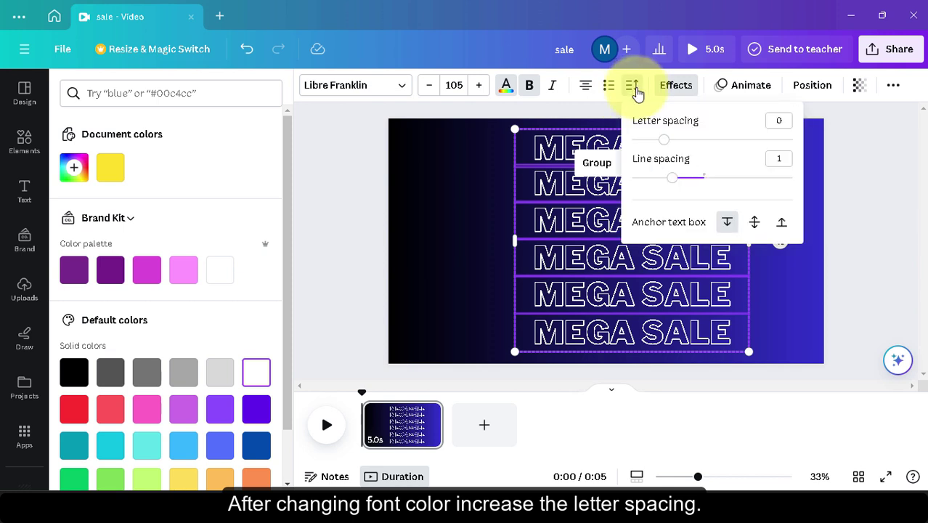
{"action": "left_click_drag", "start_coordinate": [667, 143], "coordinate": [682, 144]}
{"action": "left_click", "coordinate": [774, 279]}
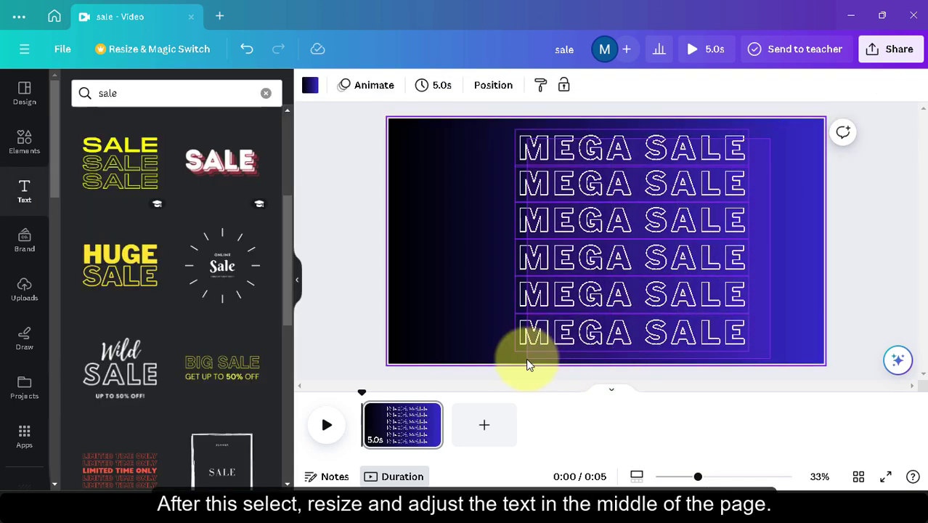
- Enlarge all six text lines together to font size 113 and center them on the page
{"action": "left_click", "coordinate": [518, 330]}
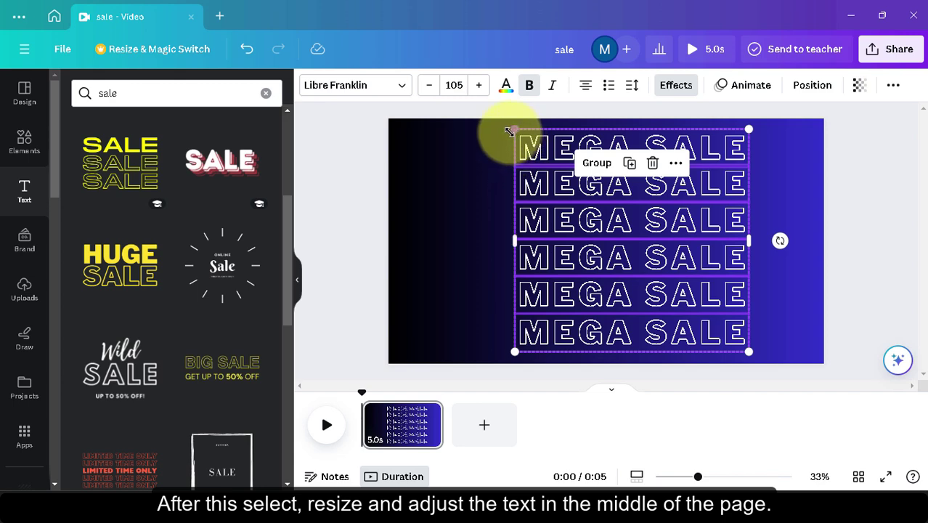
{"action": "left_click_drag", "start_coordinate": [510, 131], "coordinate": [492, 128]}
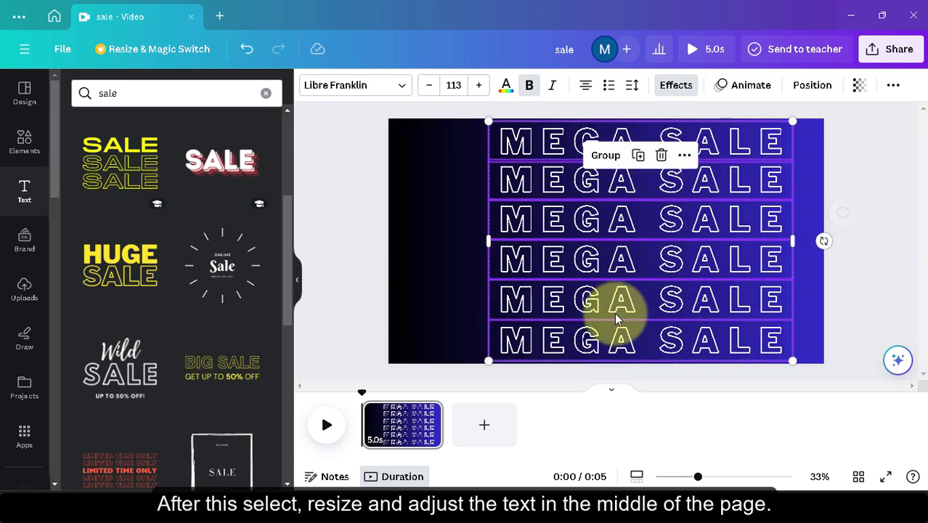
{"action": "left_click_drag", "start_coordinate": [736, 260], "coordinate": [703, 259]}
- Set the page's duration to 0.35 seconds
{"action": "left_click", "coordinate": [427, 219]}
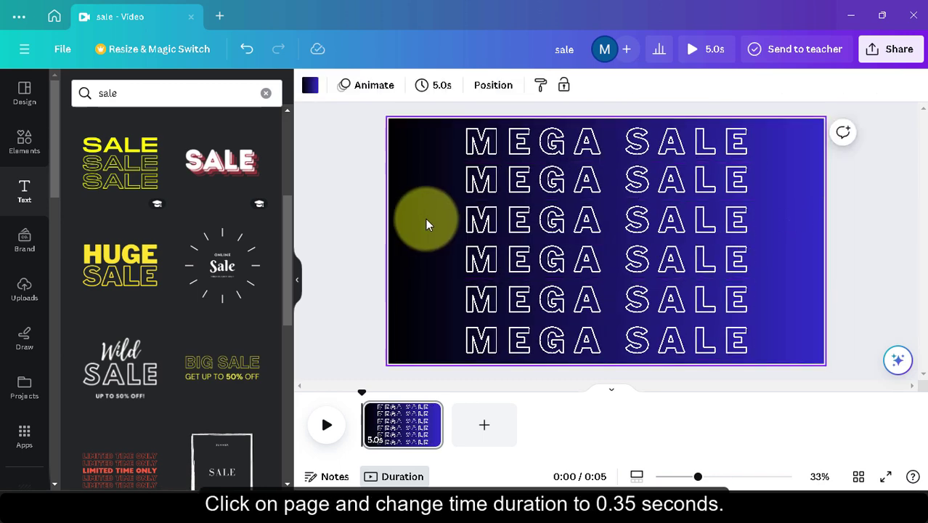
{"action": "left_click", "coordinate": [438, 87]}
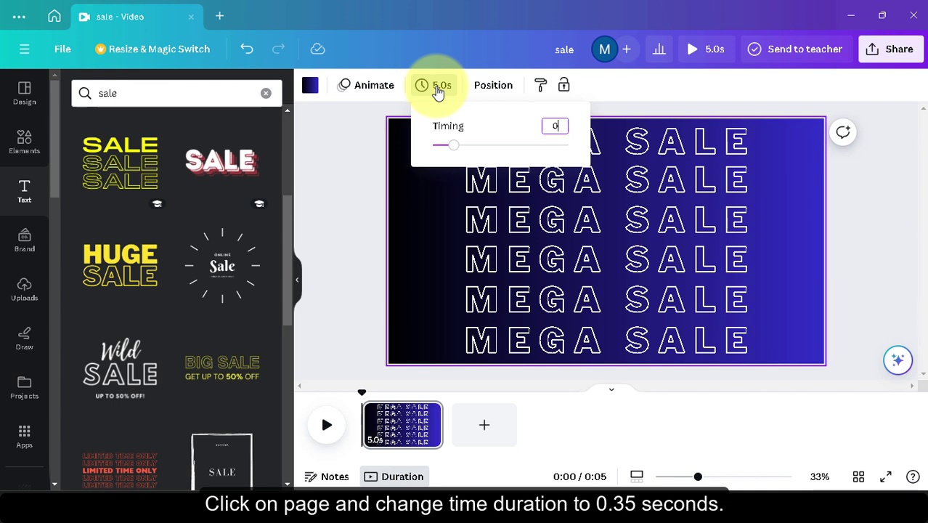
{"action": "type", "text": "0.35"}
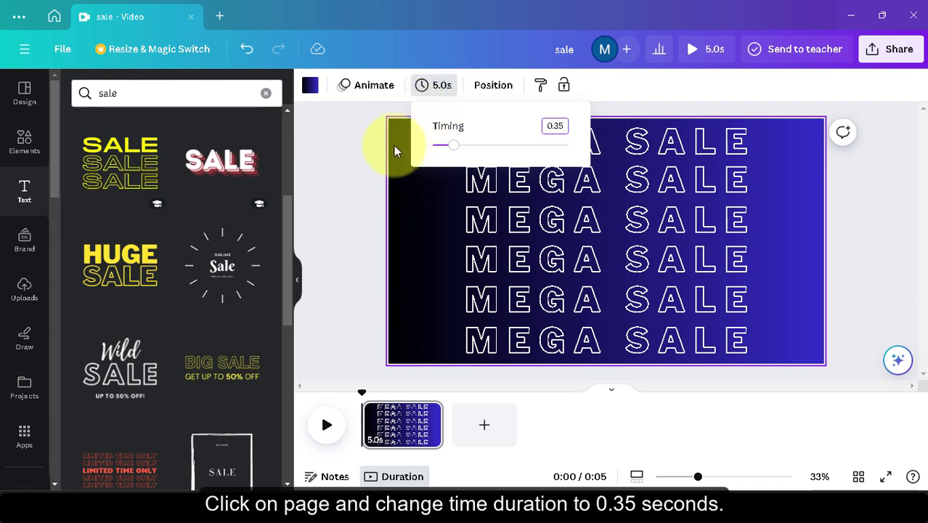
{"action": "key", "text": "Return"}
{"action": "left_click", "coordinate": [475, 361]}
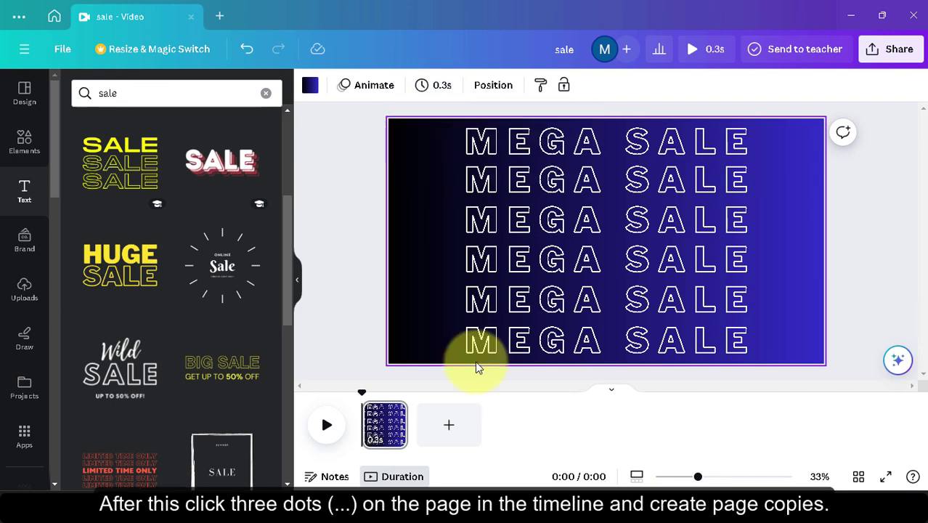
- Duplicate the page five times so the timeline holds six identical pages
{"action": "left_click", "coordinate": [394, 414]}
{"action": "left_click", "coordinate": [443, 236]}
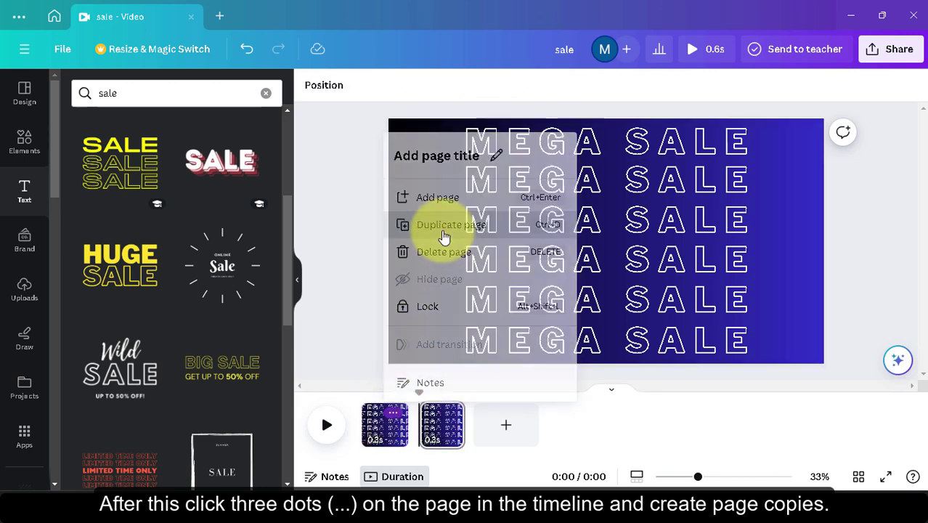
{"action": "left_click", "coordinate": [450, 413]}
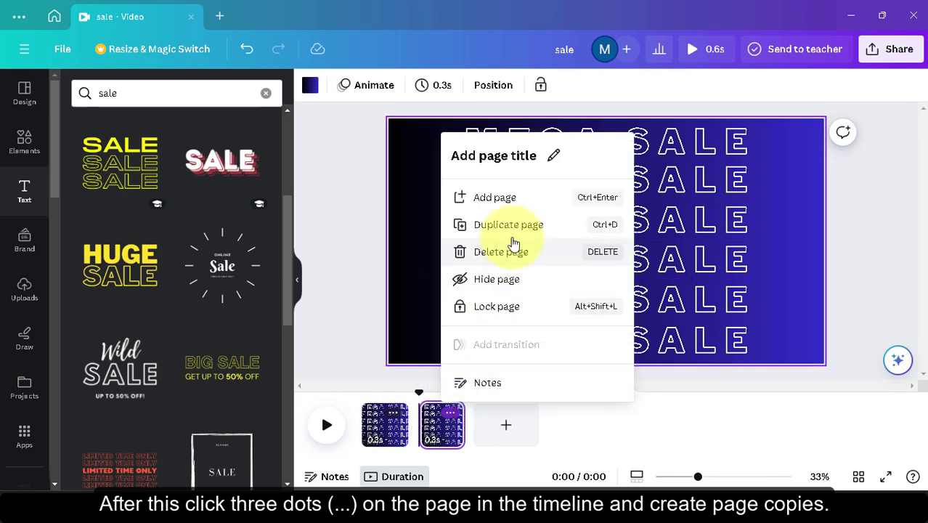
{"action": "left_click", "coordinate": [518, 227]}
{"action": "left_click", "coordinate": [507, 413]}
{"action": "left_click", "coordinate": [545, 226]}
{"action": "left_click", "coordinate": [564, 413]}
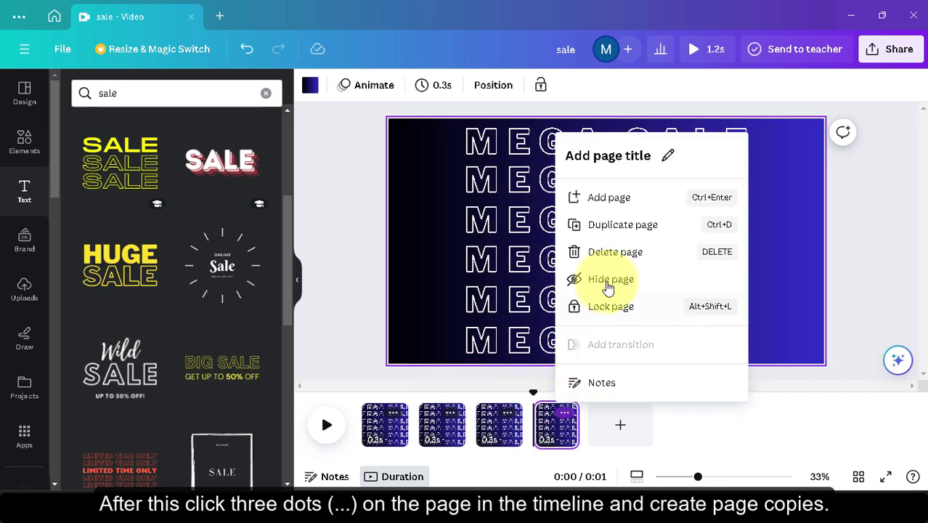
{"action": "left_click", "coordinate": [602, 224]}
{"action": "left_click", "coordinate": [621, 414]}
{"action": "left_click", "coordinate": [659, 225]}
- On page 1, set the text effect of the first "MEGA SALE" line to None
{"action": "left_click", "coordinate": [379, 427]}
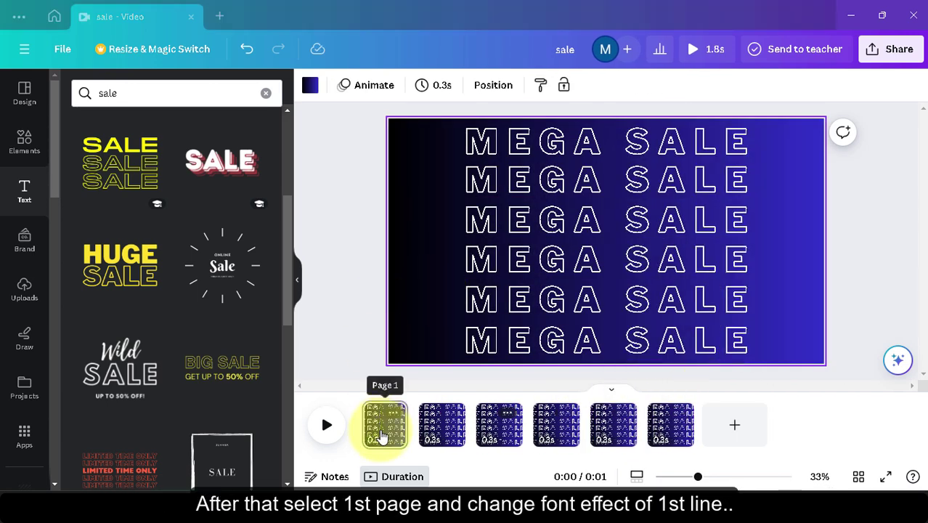
{"action": "left_click", "coordinate": [505, 145]}
{"action": "left_click", "coordinate": [674, 85]}
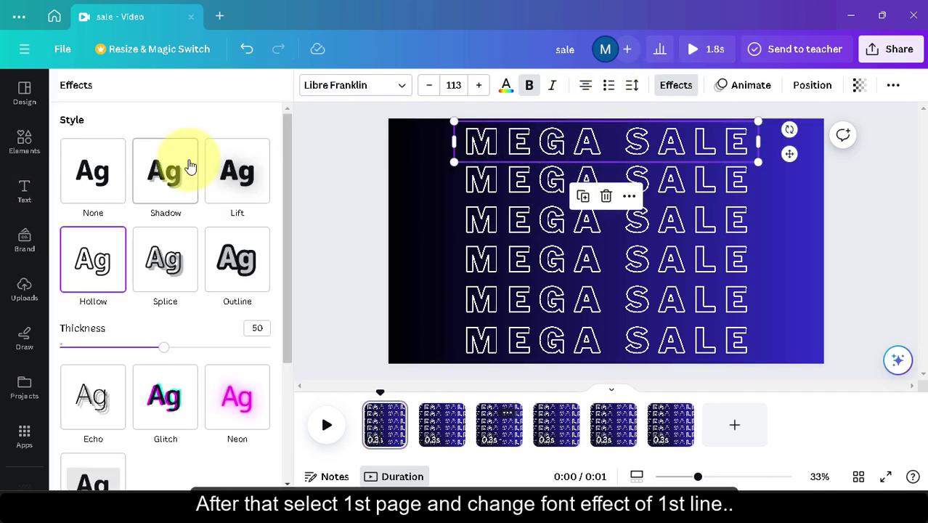
{"action": "left_click", "coordinate": [93, 172]}
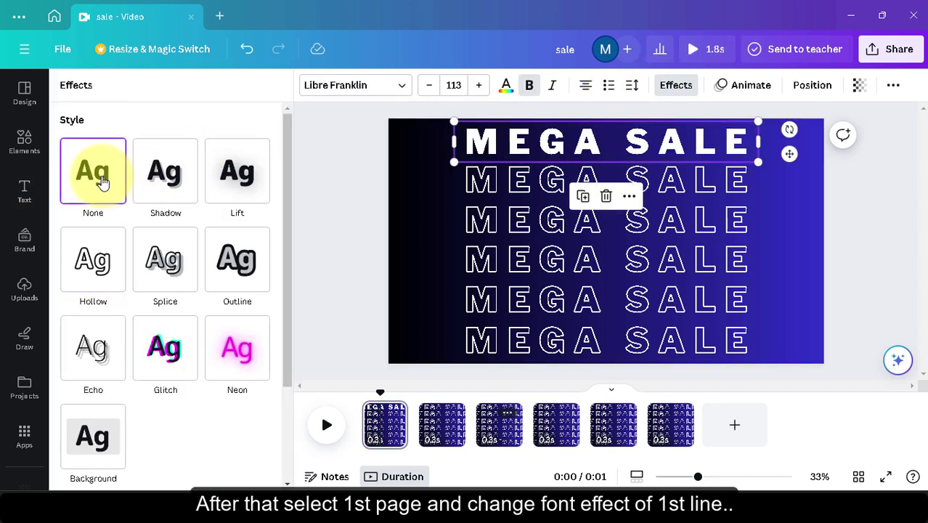
- On page 2, set the text effect of the second "MEGA SALE" line to None
{"action": "left_click", "coordinate": [439, 445]}
{"action": "left_click", "coordinate": [633, 186]}
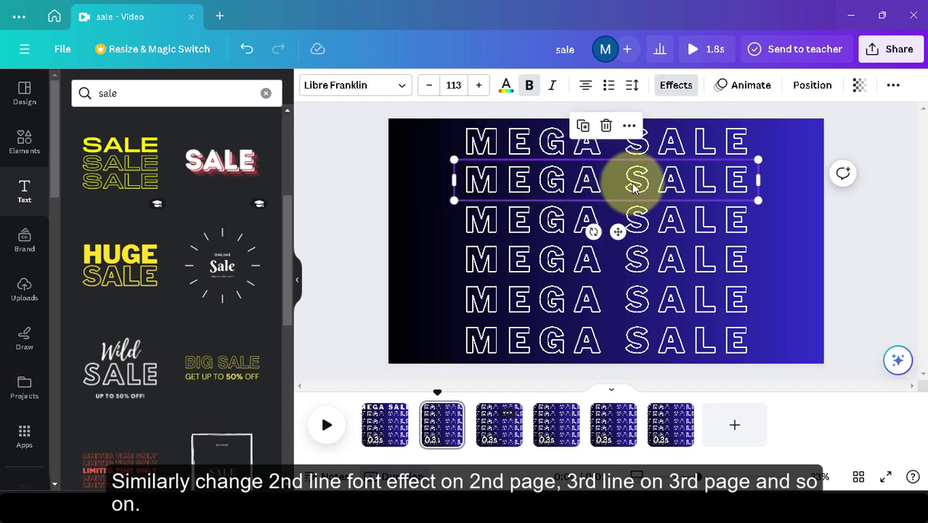
{"action": "left_click", "coordinate": [676, 85]}
{"action": "left_click", "coordinate": [93, 171]}
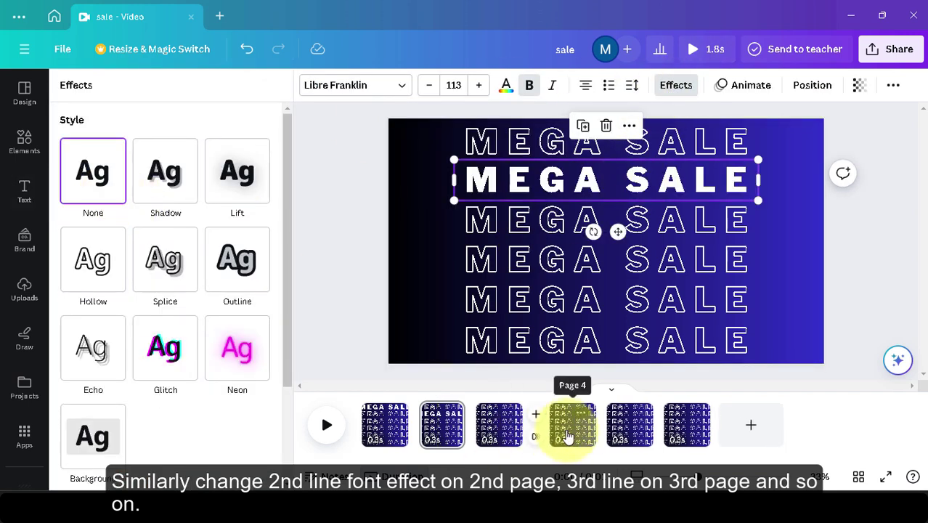
- On page 3, set the text effect of the third "MEGA SALE" line to None
{"action": "left_click", "coordinate": [489, 439]}
{"action": "left_click", "coordinate": [608, 219]}
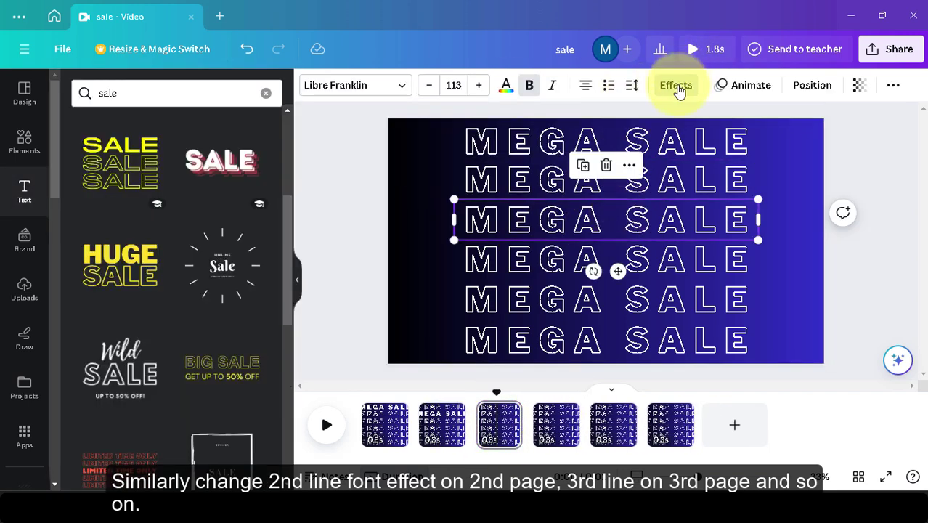
{"action": "left_click", "coordinate": [676, 85]}
{"action": "left_click", "coordinate": [92, 170]}
- On page 4, set the text effect of the fourth "MEGA SALE" line to None
{"action": "left_click", "coordinate": [557, 436]}
{"action": "left_click", "coordinate": [676, 257]}
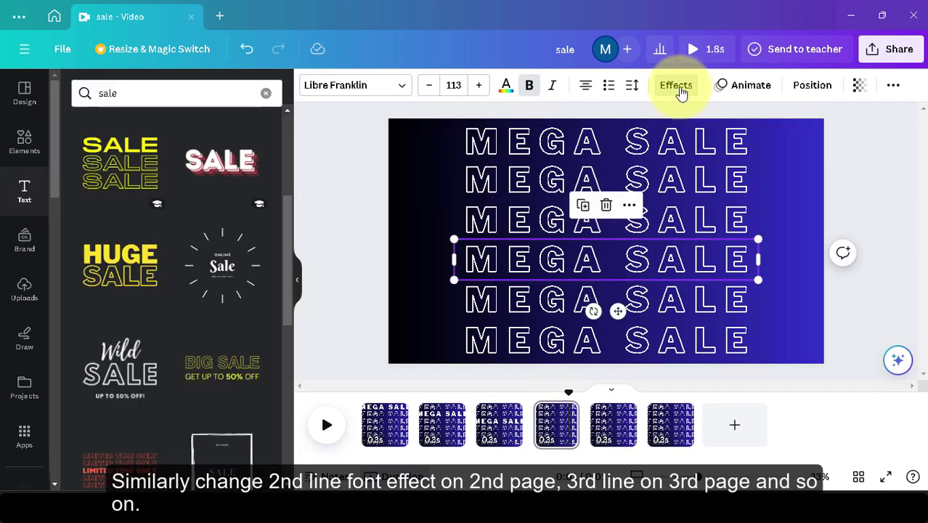
{"action": "left_click", "coordinate": [676, 85]}
{"action": "left_click", "coordinate": [93, 172]}
- On page 5, set the text effect of the fifth "MEGA SALE" line to None
{"action": "left_click", "coordinate": [613, 427]}
{"action": "left_click", "coordinate": [663, 298]}
{"action": "left_click", "coordinate": [676, 85]}
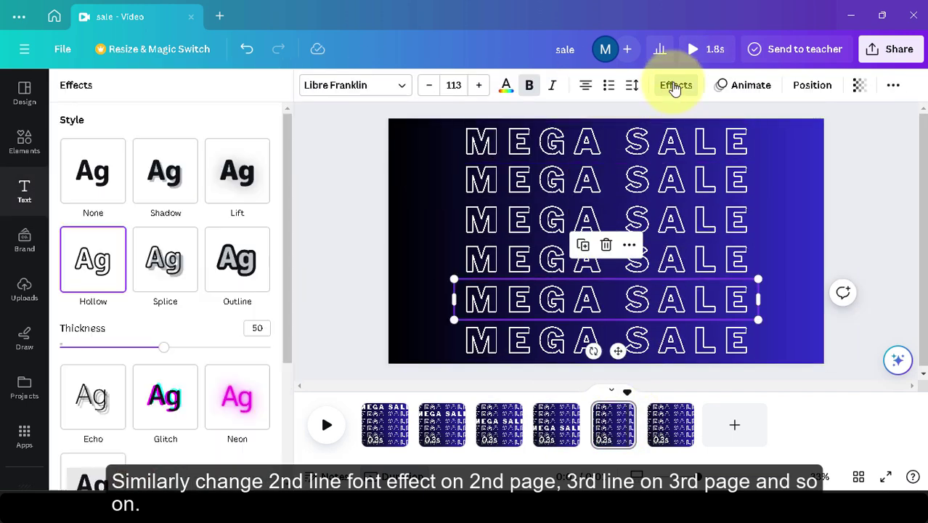
{"action": "left_click", "coordinate": [93, 171]}
- On page 6, set the text effect of the sixth "MEGA SALE" line to None
{"action": "left_click", "coordinate": [670, 425]}
{"action": "left_click", "coordinate": [670, 349]}
{"action": "left_click", "coordinate": [676, 85]}
{"action": "left_click", "coordinate": [100, 167]}
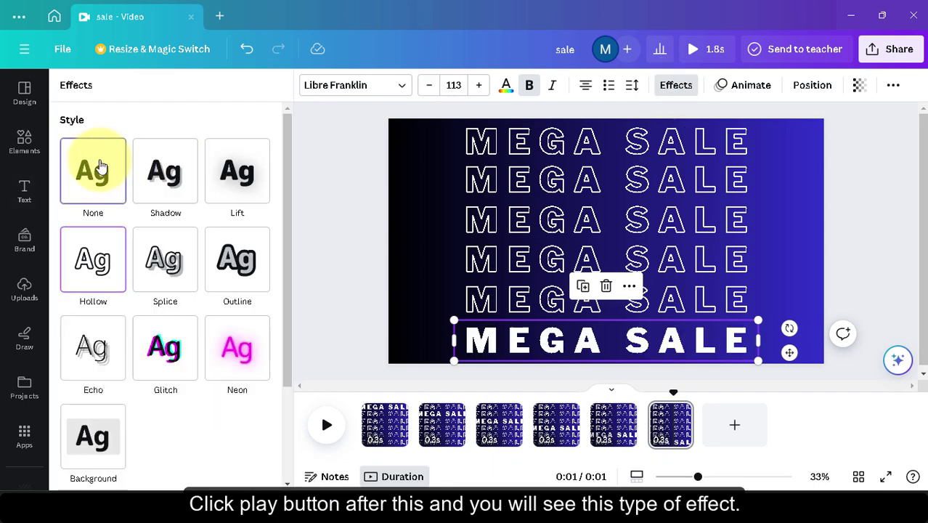
- Play the six-page video to preview the "MEGA SALE" lines filling in
{"action": "left_click", "coordinate": [326, 432]}
{"action": "left_click", "coordinate": [327, 430]}
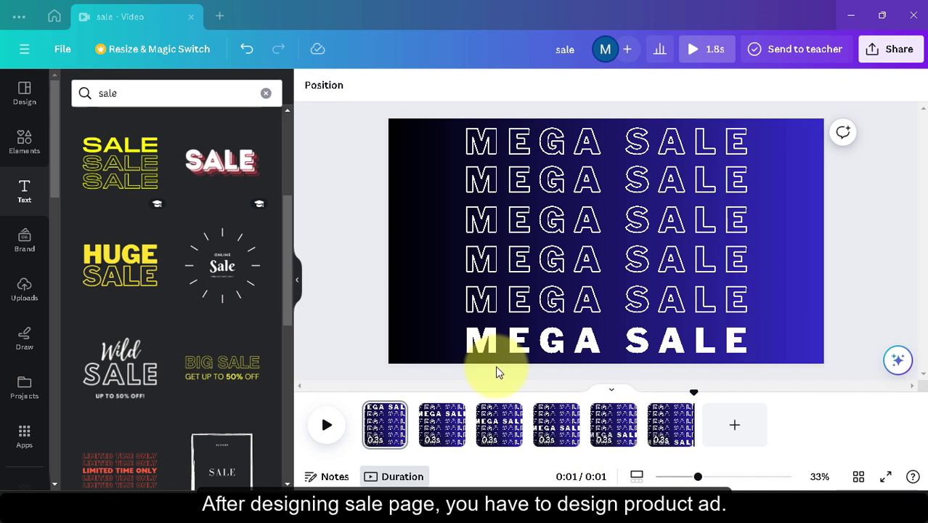
- Add a seventh page after the sale pages and search the element photos for "brown"
{"action": "left_click", "coordinate": [743, 434]}
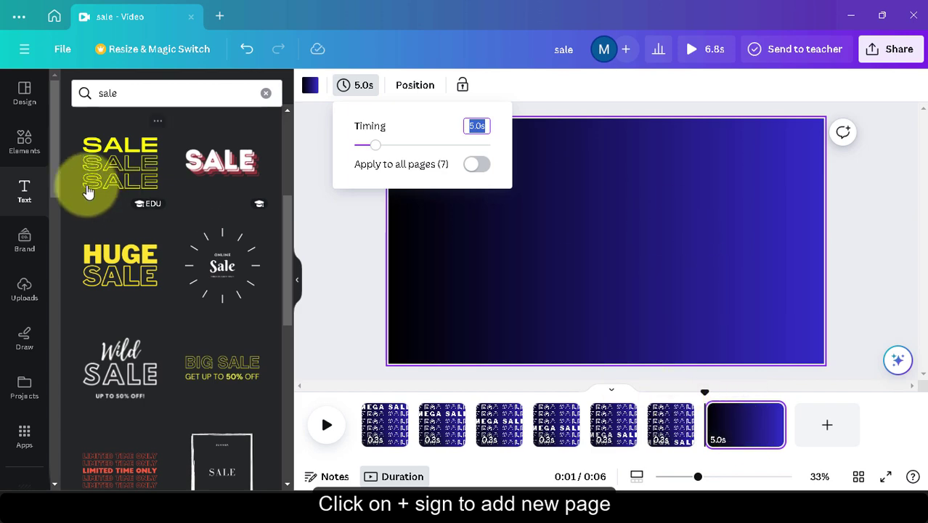
{"action": "left_click", "coordinate": [24, 144]}
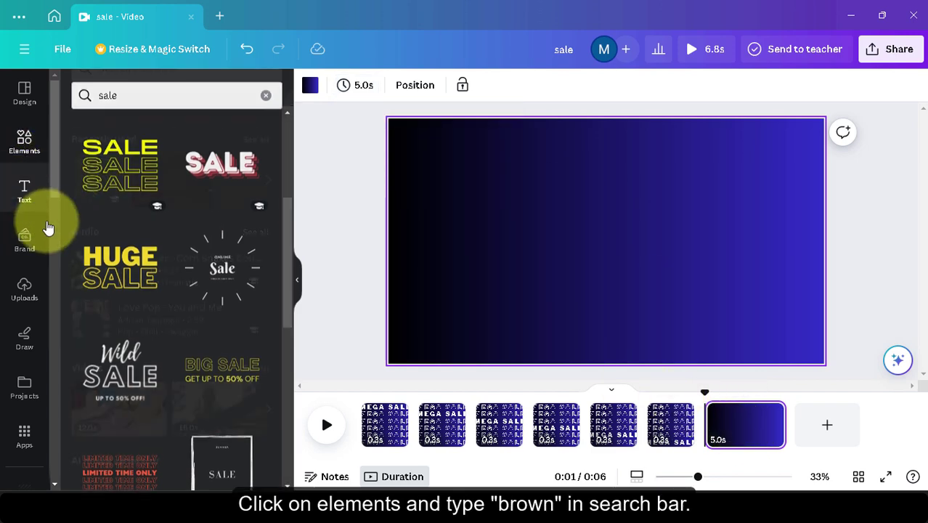
{"action": "left_click", "coordinate": [152, 92]}
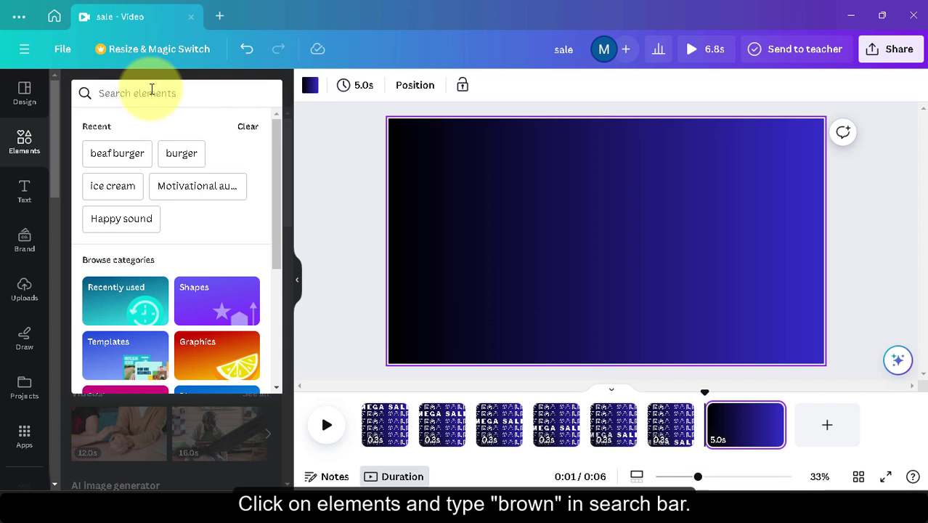
{"action": "type", "text": "br"}
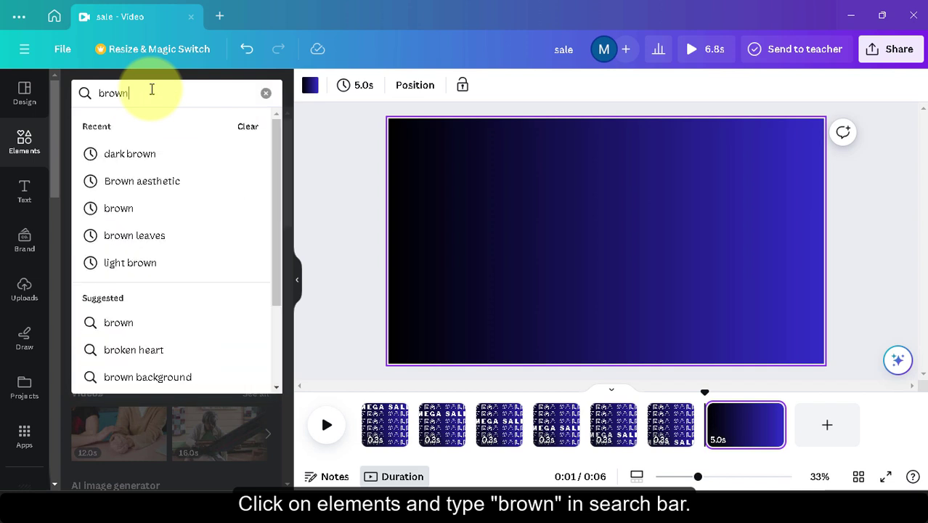
{"action": "type", "text": "own"}
{"action": "key", "text": "Return"}
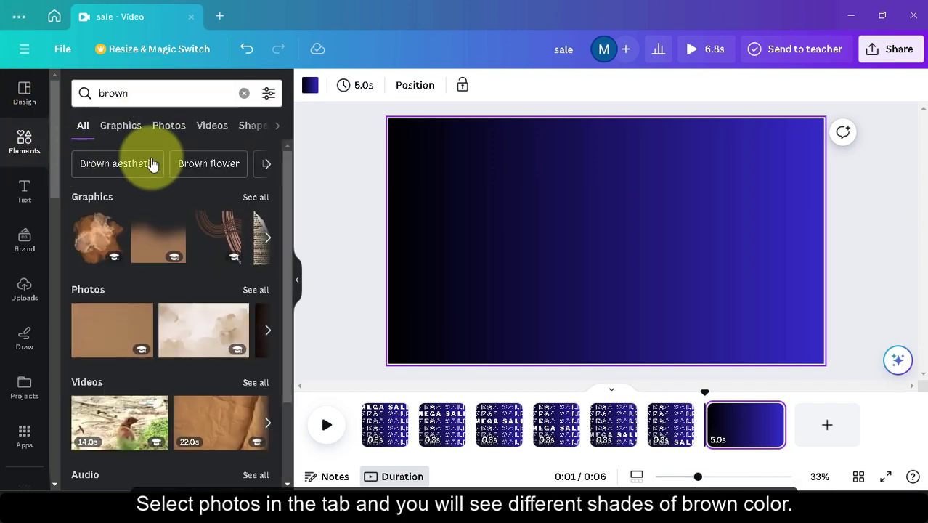
{"action": "left_click", "coordinate": [168, 126]}
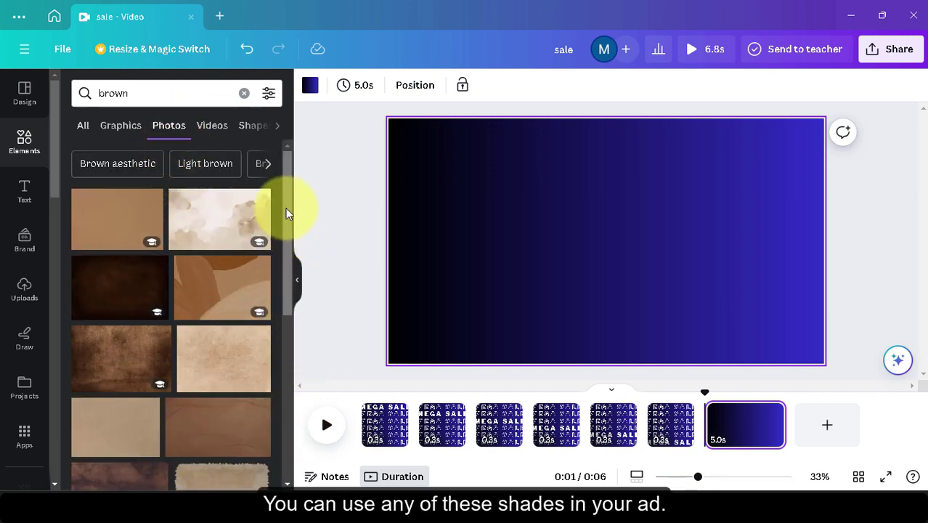
- Add the dark brown gradient photo that lightens toward one side and make it the new page's background
{"action": "left_click_drag", "start_coordinate": [285, 207], "coordinate": [289, 255]}
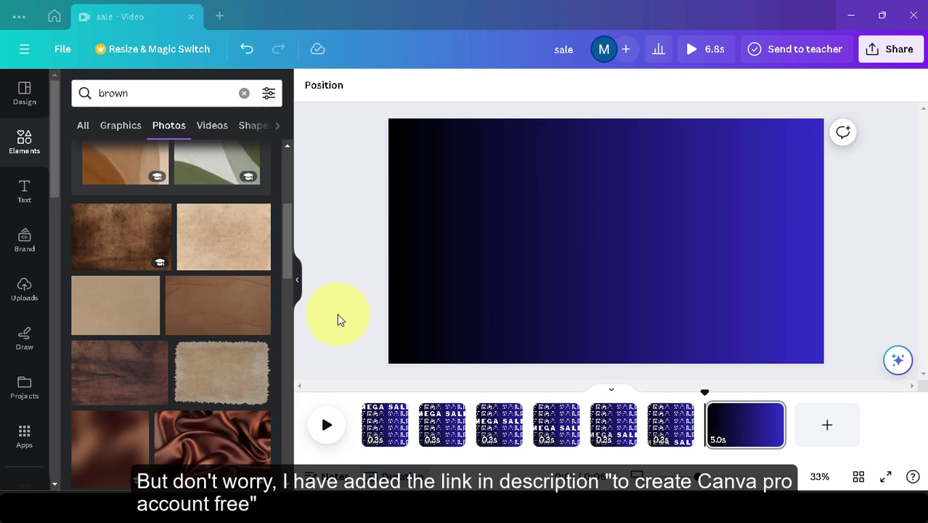
{"action": "left_click_drag", "start_coordinate": [287, 236], "coordinate": [301, 353]}
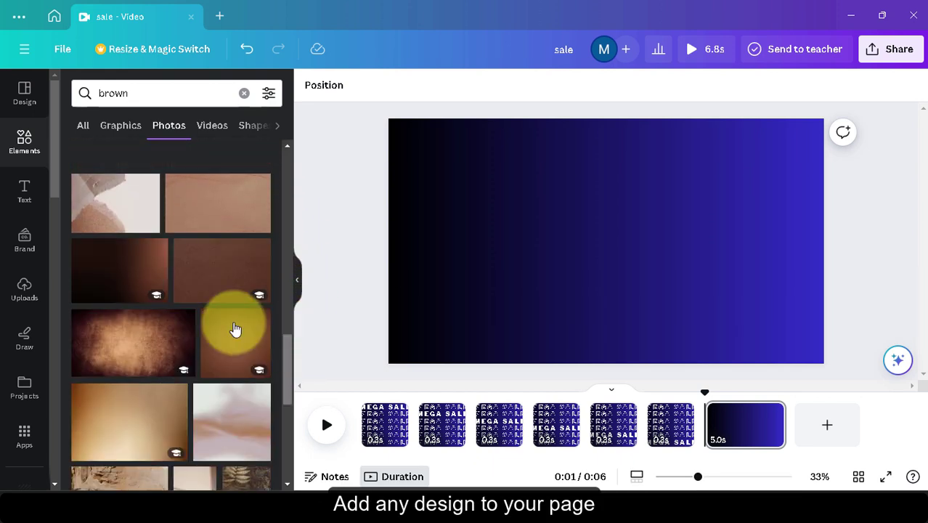
{"action": "left_click", "coordinate": [120, 275]}
{"action": "right_click", "coordinate": [646, 235]}
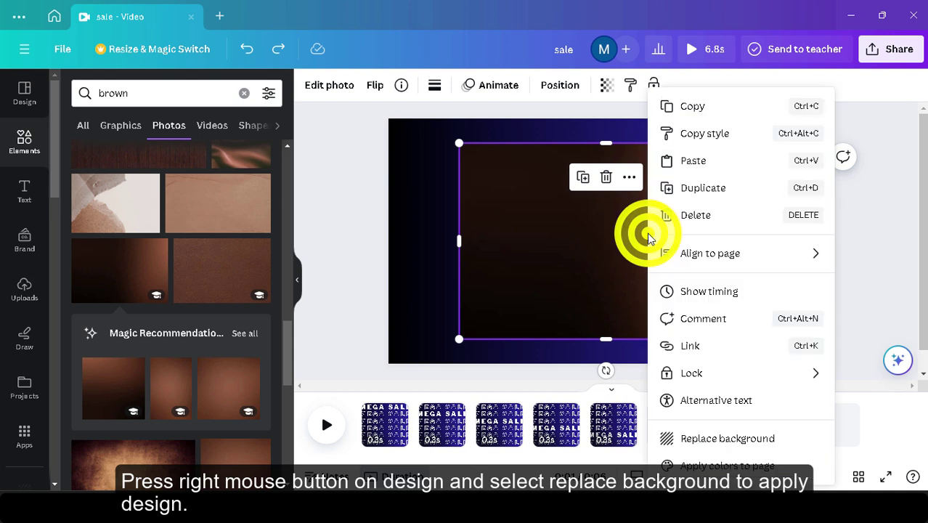
{"action": "left_click", "coordinate": [728, 439]}
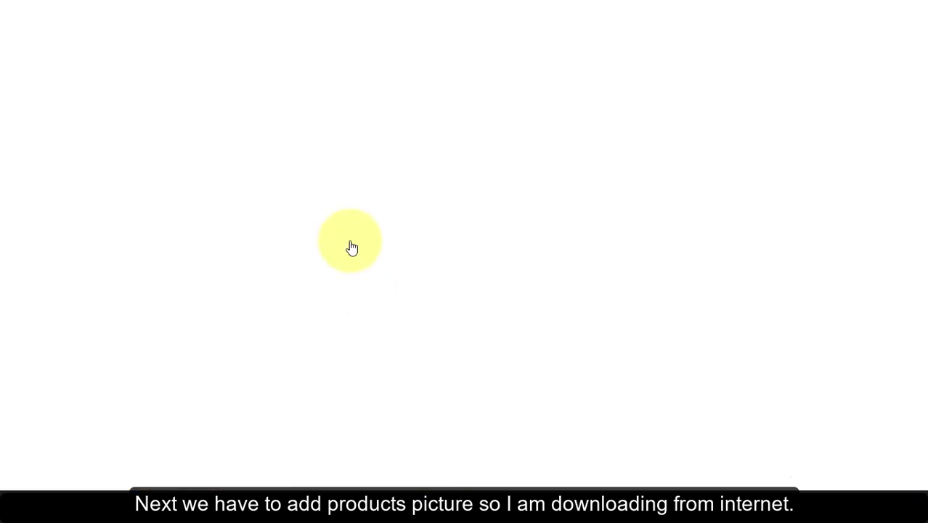
- Switch to the web browser and search Bing Images for "beaf burger"
{"action": "type", "text": "be"}
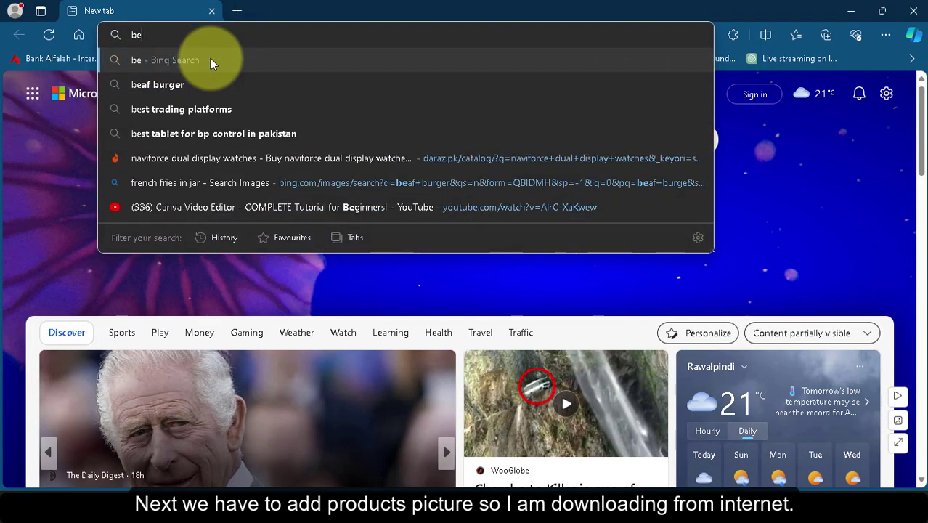
{"action": "type", "text": "af bur"}
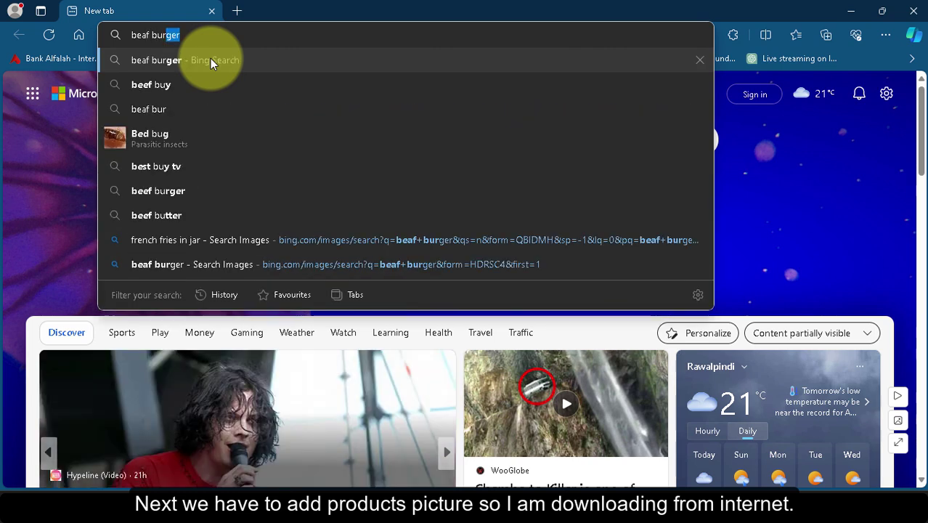
{"action": "type", "text": "ger"}
{"action": "key", "text": "Return"}
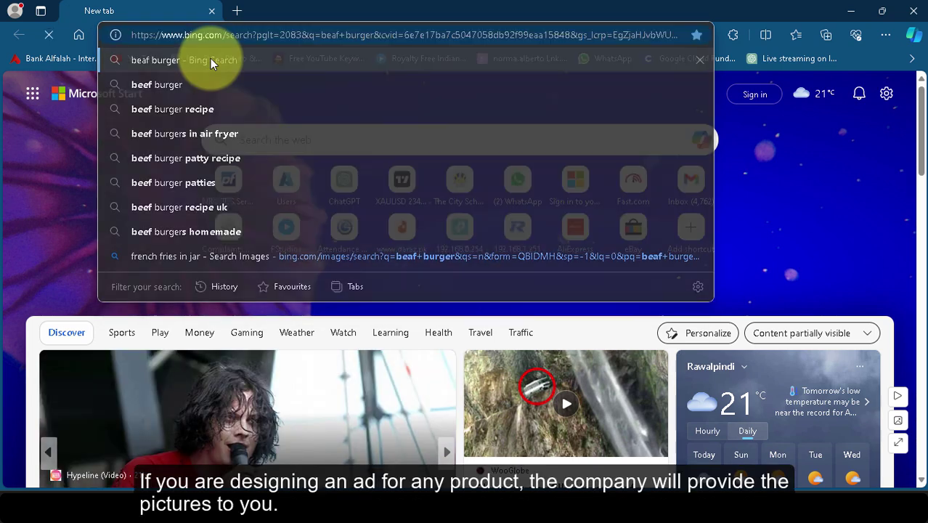
{"action": "left_click", "coordinate": [338, 111]}
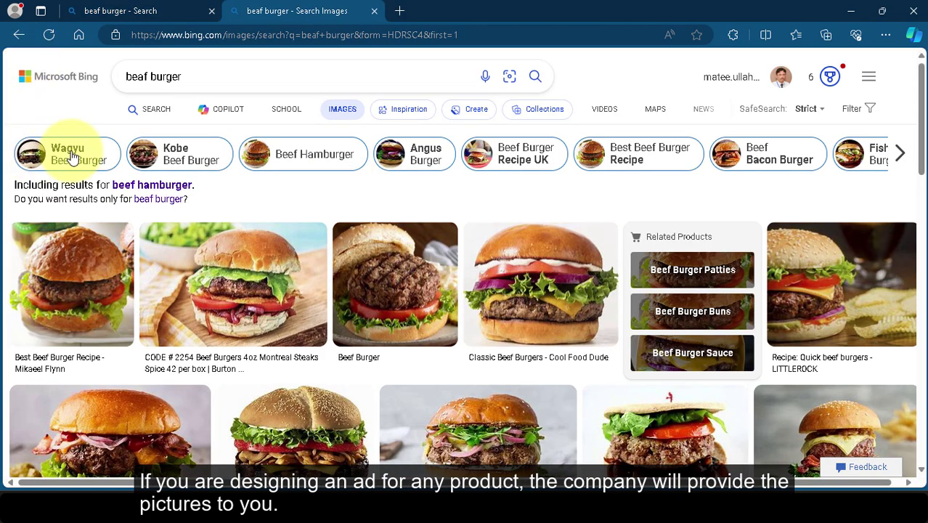
- Copy the "Classic Beef Burgers - Cool Food Dude" image and paste it onto the brown page in Canva
{"action": "left_click", "coordinate": [523, 288]}
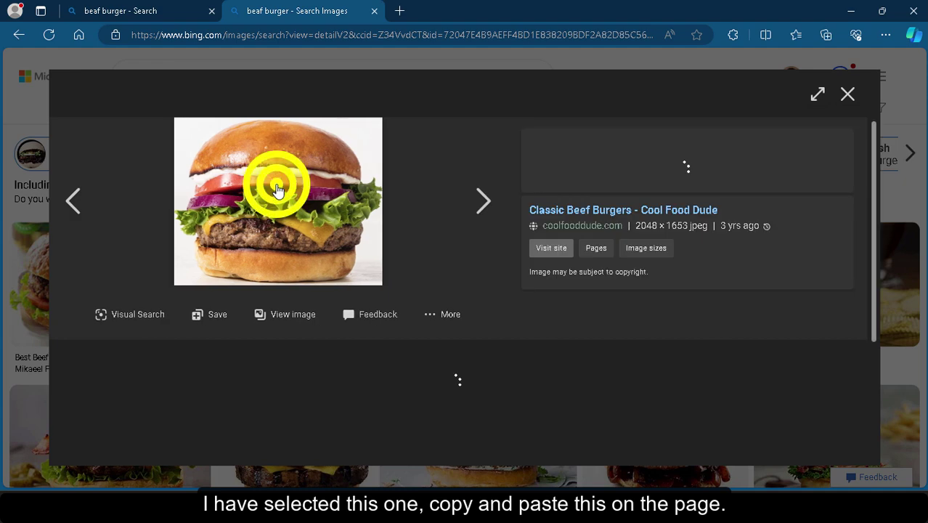
{"action": "right_click", "coordinate": [277, 190]}
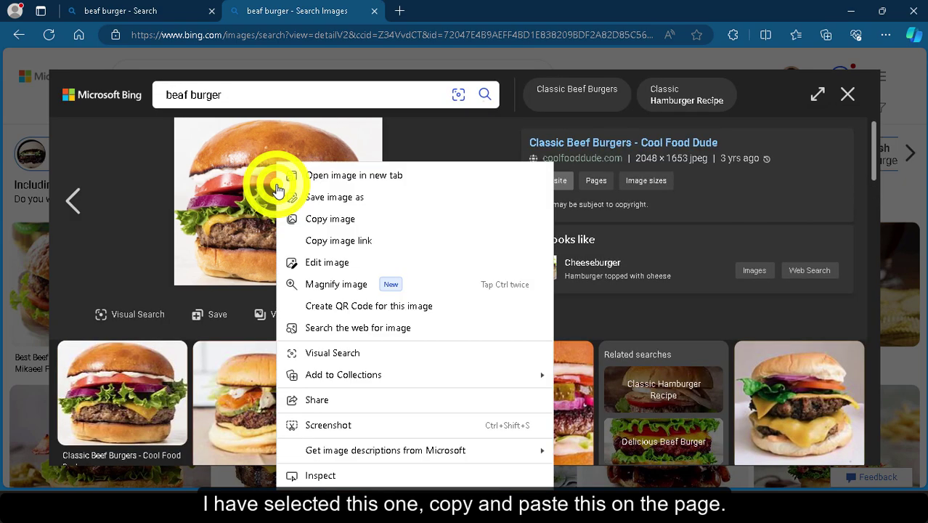
{"action": "left_click", "coordinate": [325, 216]}
{"action": "key", "text": "alt+Tab"}
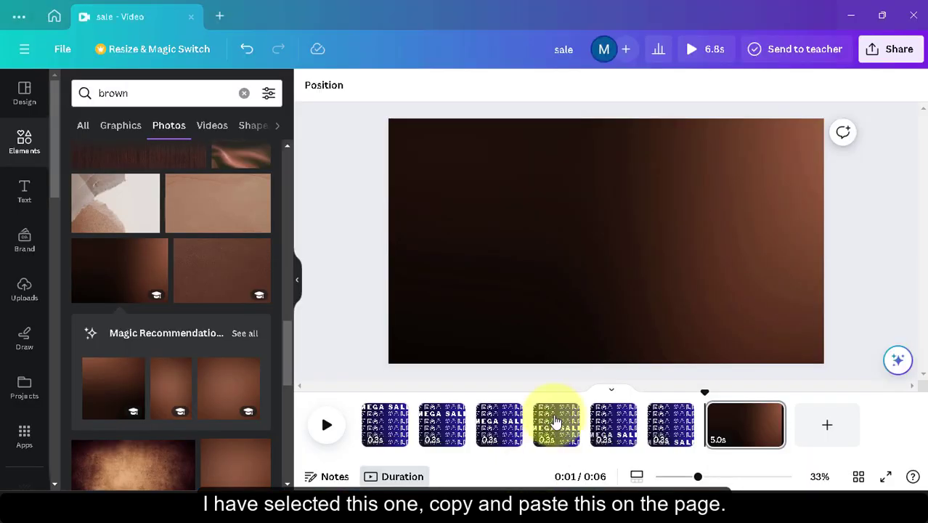
{"action": "right_click", "coordinate": [570, 196]}
{"action": "left_click", "coordinate": [614, 269]}
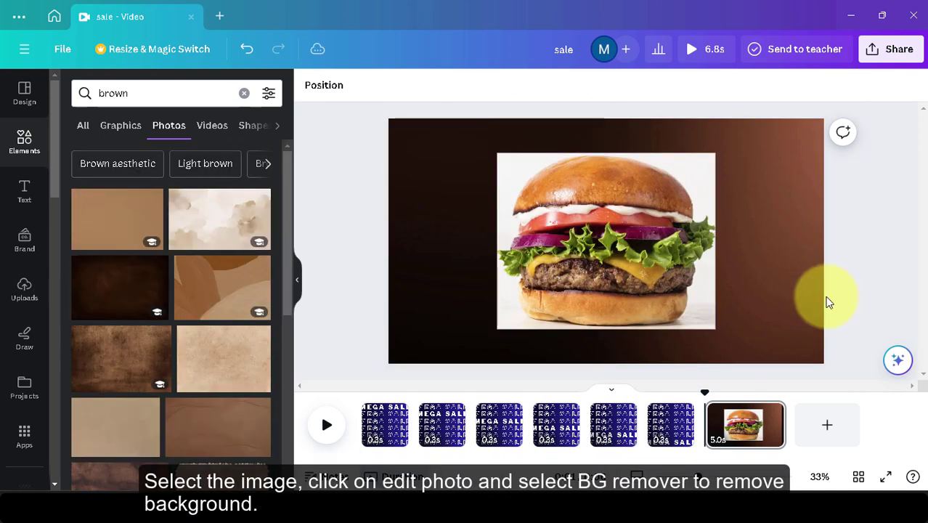
- Remove the white background from the burger photo with BG Remover
{"action": "left_click", "coordinate": [524, 273]}
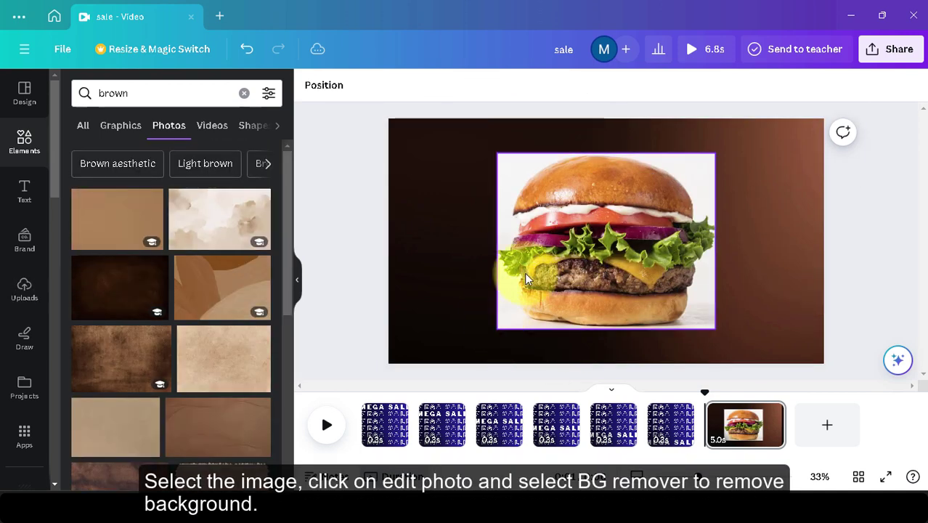
{"action": "left_click", "coordinate": [326, 87]}
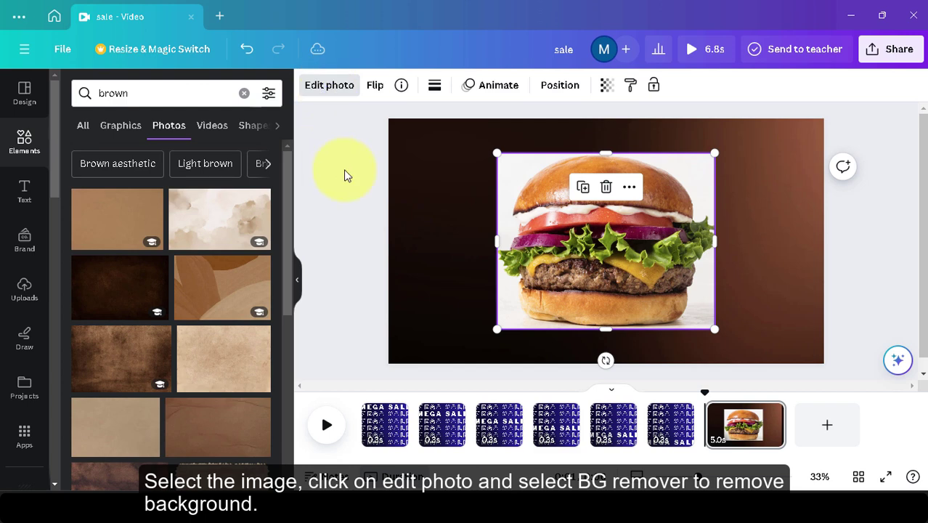
{"action": "left_click", "coordinate": [109, 201]}
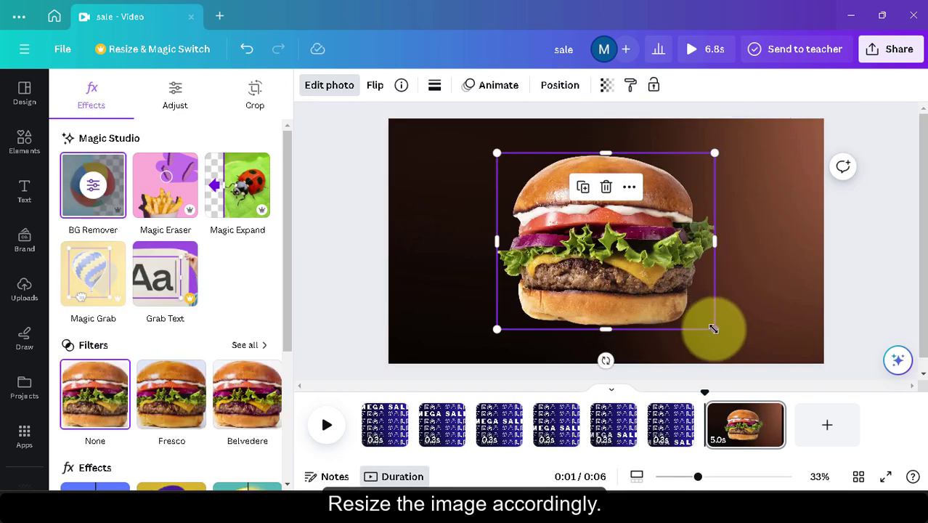
- Shrink the burger image to a bit under half its size and move it to the middle of the page
{"action": "left_click_drag", "start_coordinate": [713, 328], "coordinate": [596, 232]}
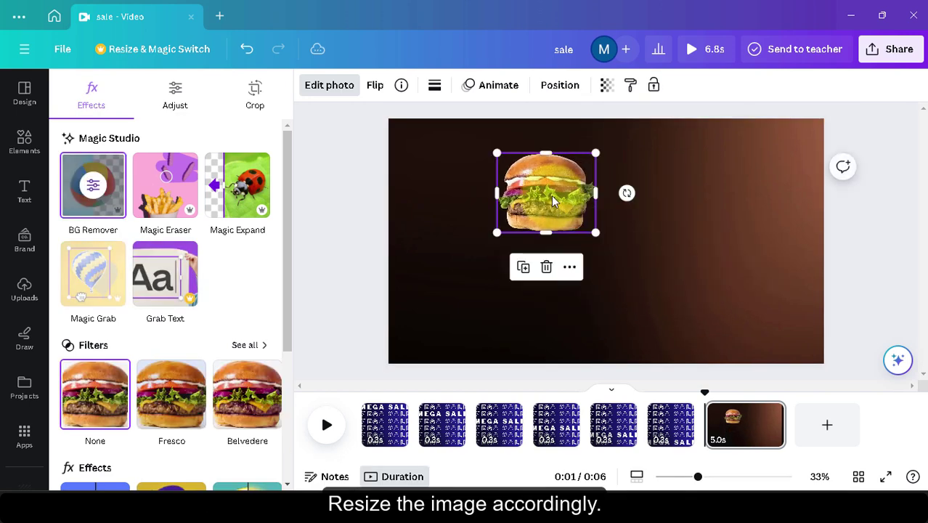
{"action": "left_click_drag", "start_coordinate": [551, 196], "coordinate": [602, 262]}
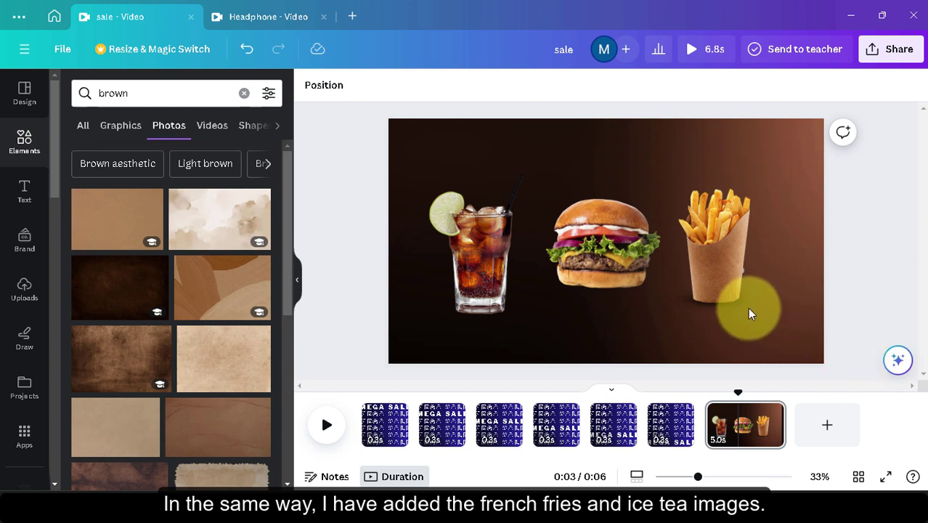
- Lower the burger to line up with the base of the drink glass and enlarge it to fill the gap beside the fries
{"action": "left_click_drag", "start_coordinate": [620, 265], "coordinate": [621, 294]}
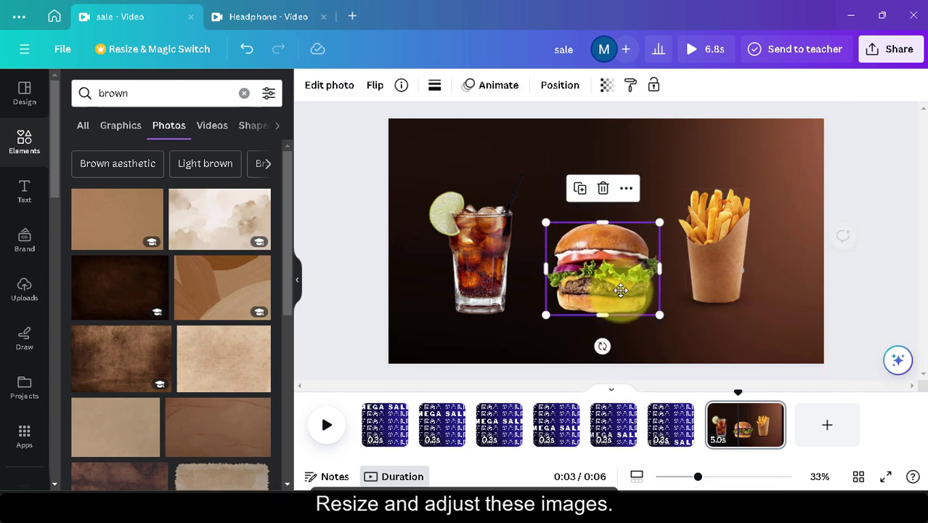
{"action": "left_click_drag", "start_coordinate": [545, 222], "coordinate": [508, 192]}
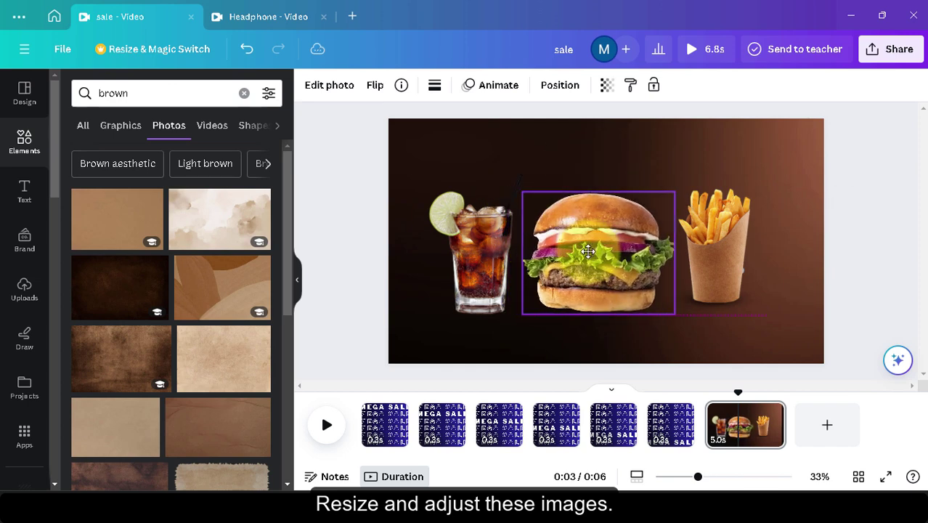
- Send the French fries image backward and move it partly behind the burger's edge, with its base near the burger's base
{"action": "left_click", "coordinate": [735, 267]}
{"action": "right_click", "coordinate": [717, 260]}
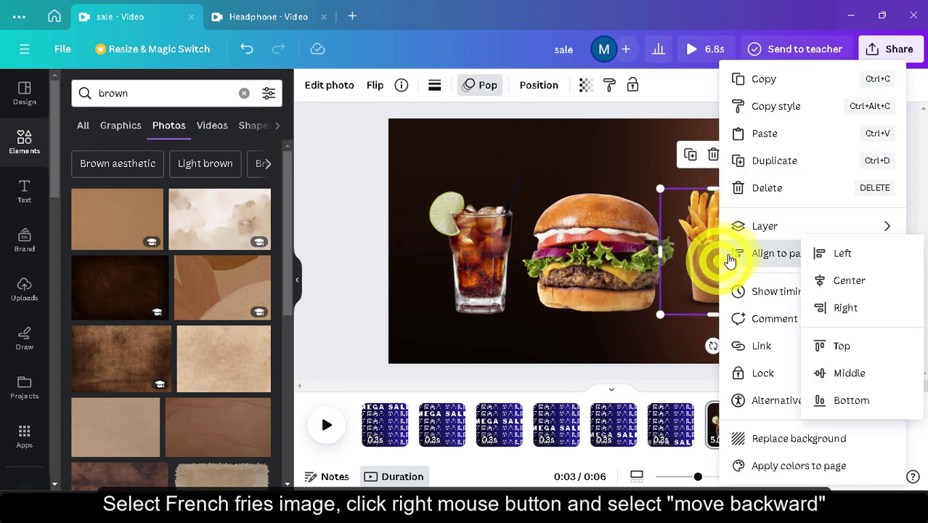
{"action": "mouse_move", "coordinate": [761, 227]}
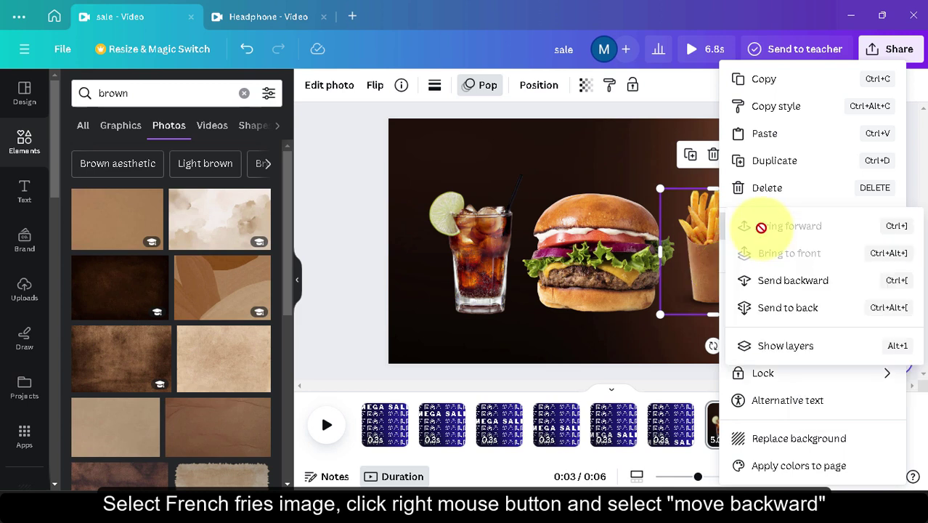
{"action": "left_click", "coordinate": [818, 283]}
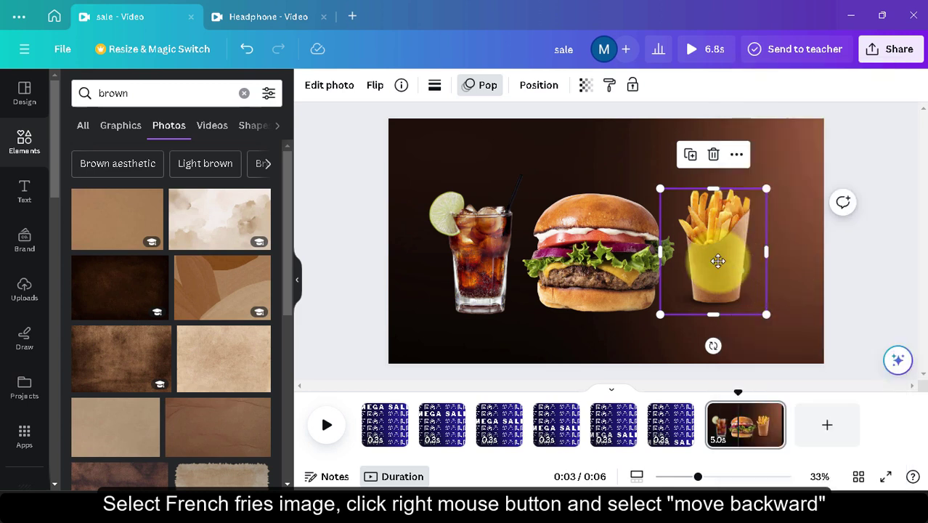
{"action": "left_click_drag", "start_coordinate": [728, 258], "coordinate": [697, 265]}
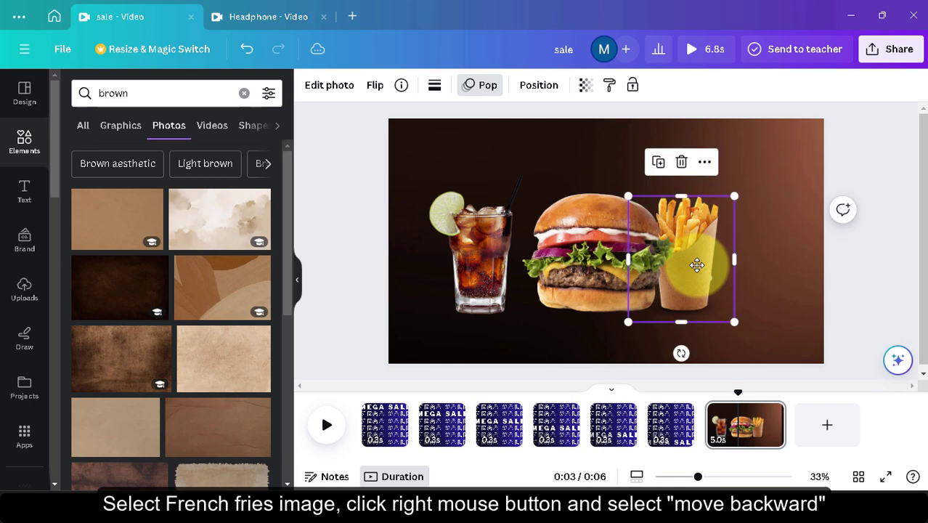
- Send the iced drink image backward and move it so the glass sits partly behind the burger
{"action": "left_click", "coordinate": [487, 283]}
{"action": "right_click", "coordinate": [486, 283]}
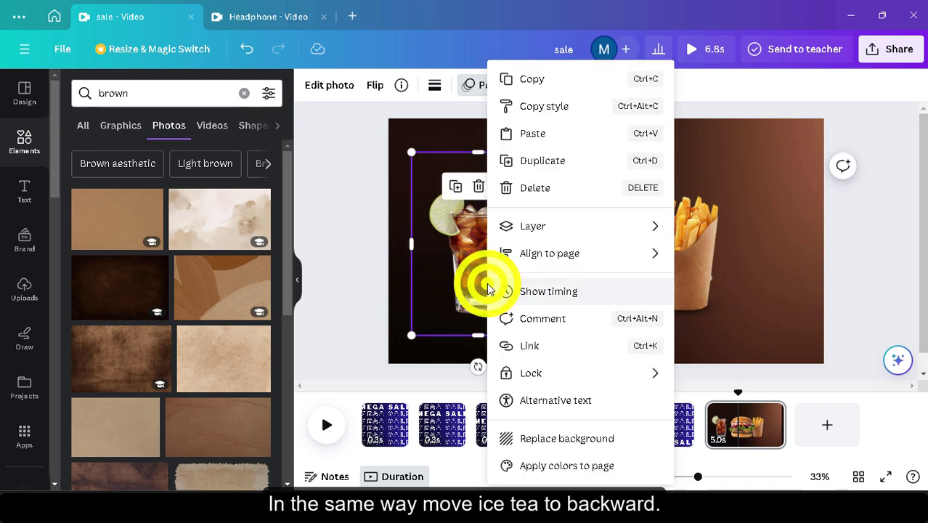
{"action": "mouse_move", "coordinate": [557, 234]}
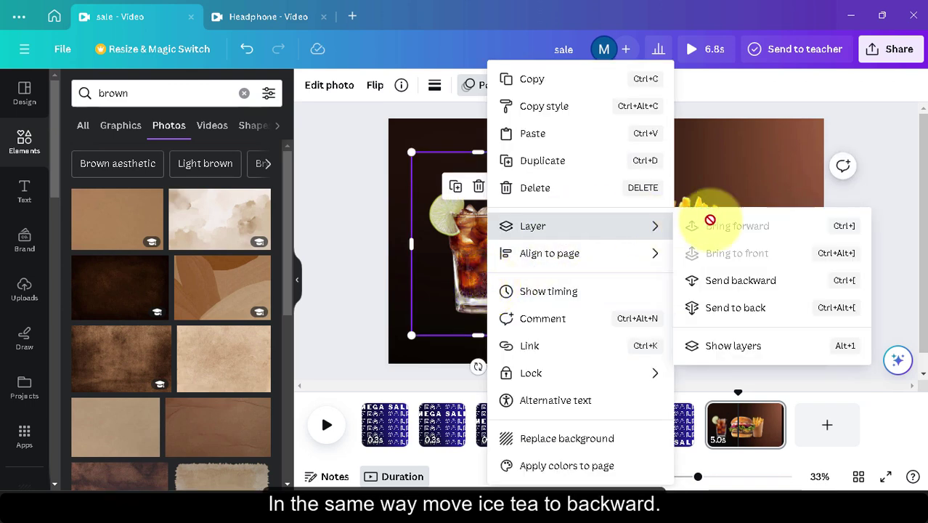
{"action": "left_click", "coordinate": [724, 284]}
{"action": "left_click_drag", "start_coordinate": [481, 282], "coordinate": [527, 284]}
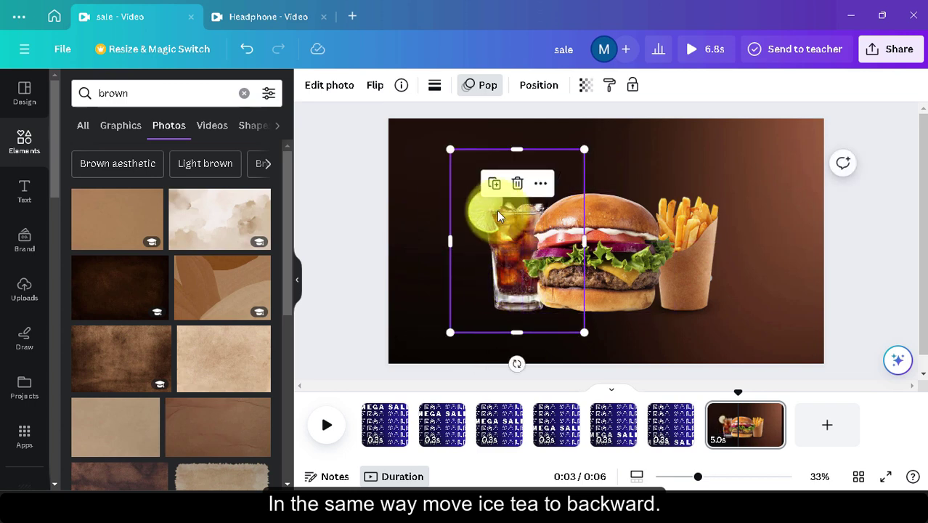
- Enlarge the iced drink image slightly while keeping it tucked behind the burger
{"action": "left_click", "coordinate": [450, 149]}
{"action": "left_click_drag", "start_coordinate": [446, 146], "coordinate": [445, 143]}
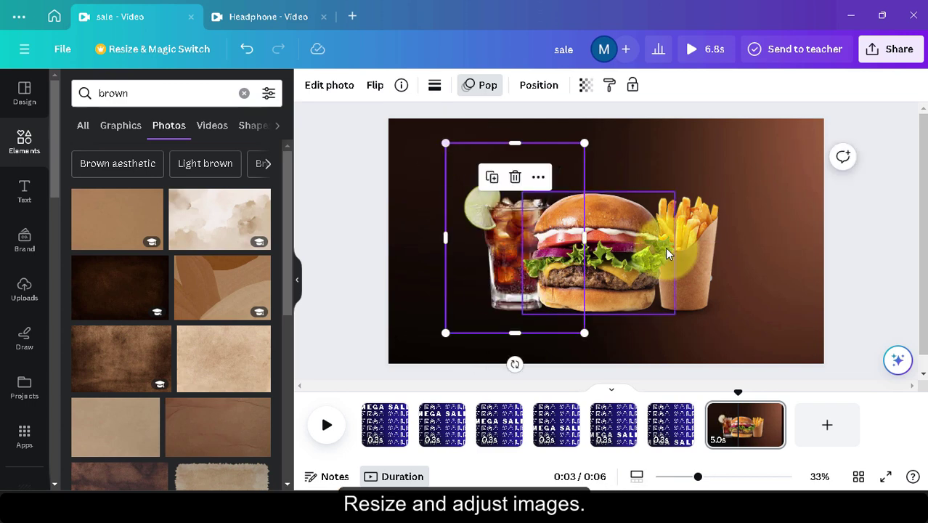
{"action": "left_click", "coordinate": [686, 252]}
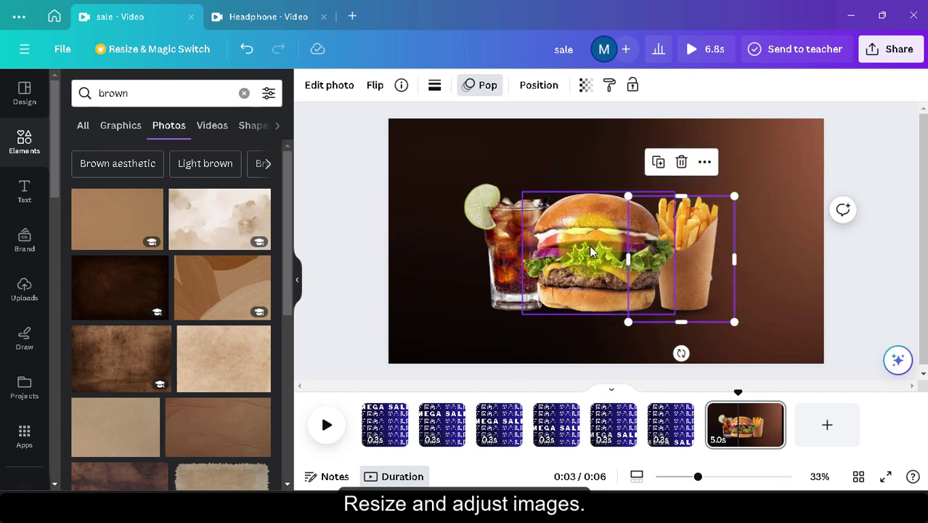
- Search the photo elements for "table" and add the light wooden tabletop with the short base to the burger page
{"action": "left_click", "coordinate": [760, 273]}
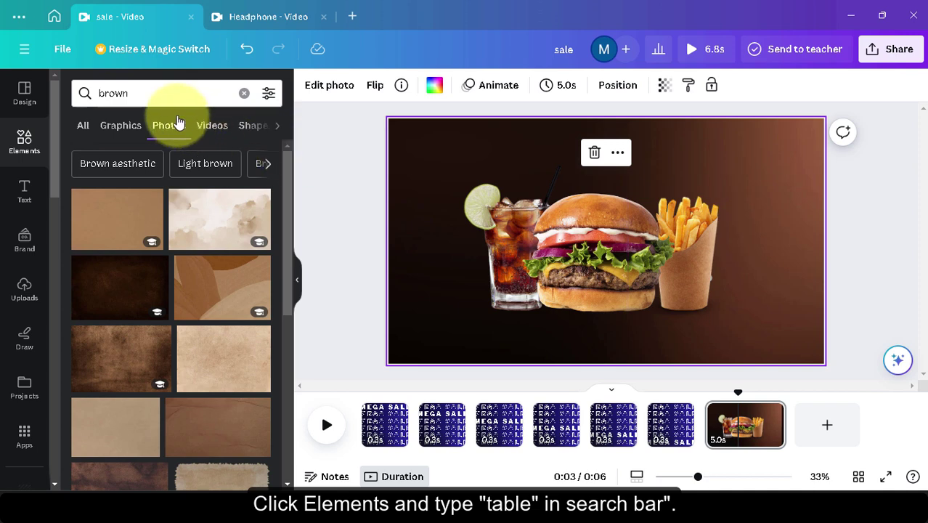
{"action": "left_click", "coordinate": [154, 93]}
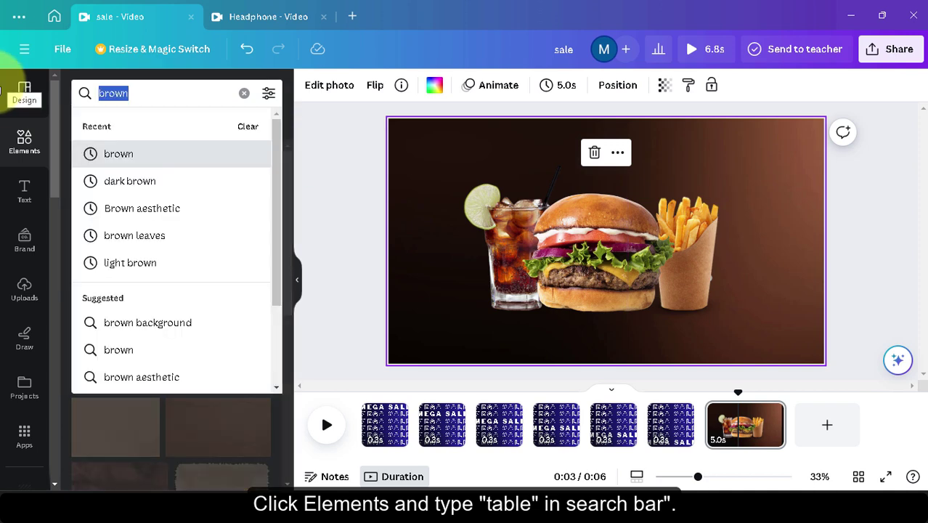
{"action": "type", "text": "table"}
{"action": "key", "text": "Return"}
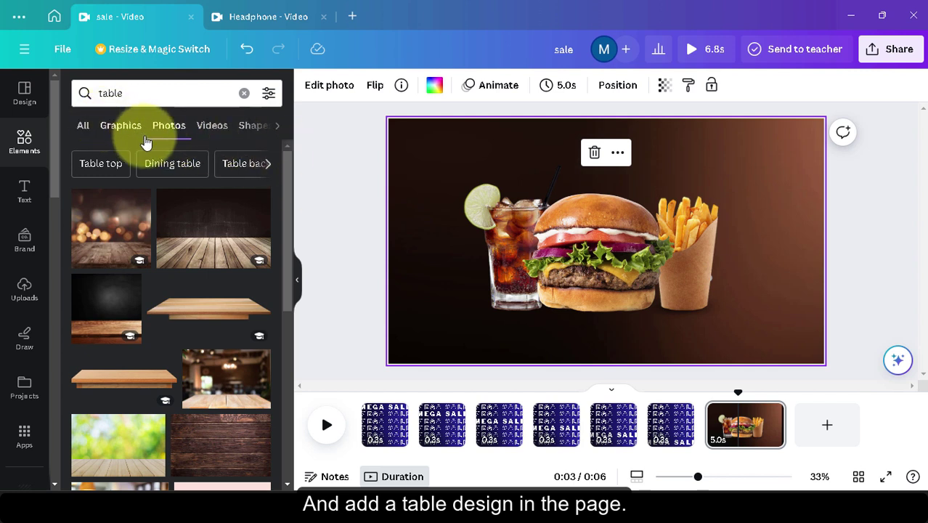
{"action": "left_click", "coordinate": [201, 312]}
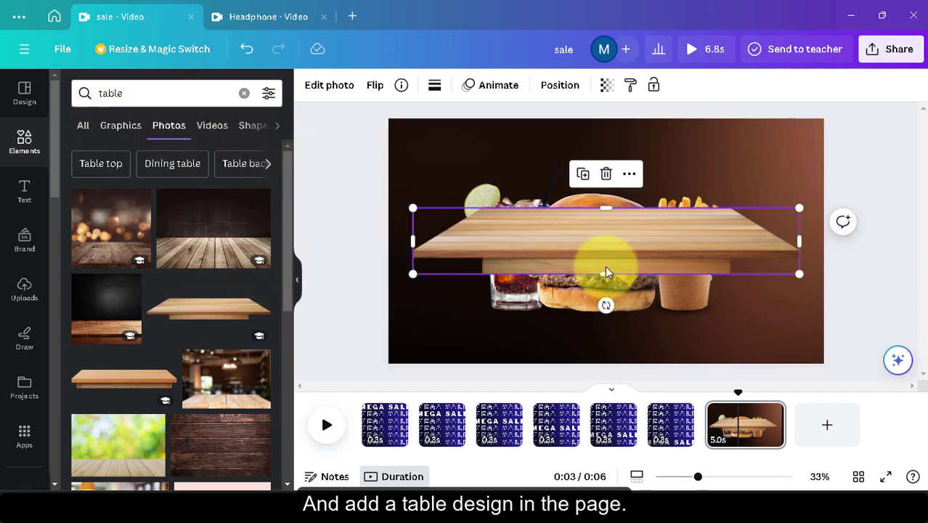
- Enlarge the wooden table image beyond the page's width and place it along the page's lower edge
{"action": "left_click_drag", "start_coordinate": [704, 255], "coordinate": [673, 291]}
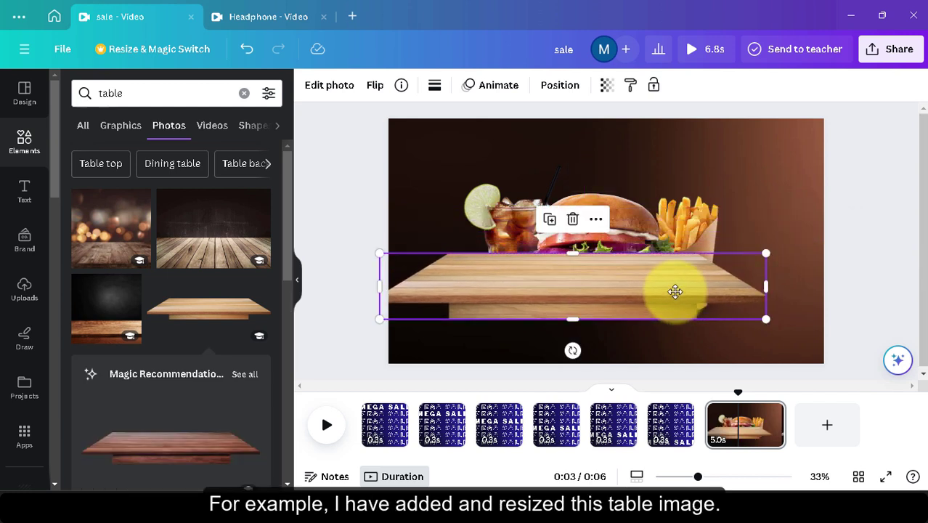
{"action": "left_click_drag", "start_coordinate": [766, 317], "coordinate": [886, 392]}
{"action": "left_click_drag", "start_coordinate": [744, 332], "coordinate": [712, 363]}
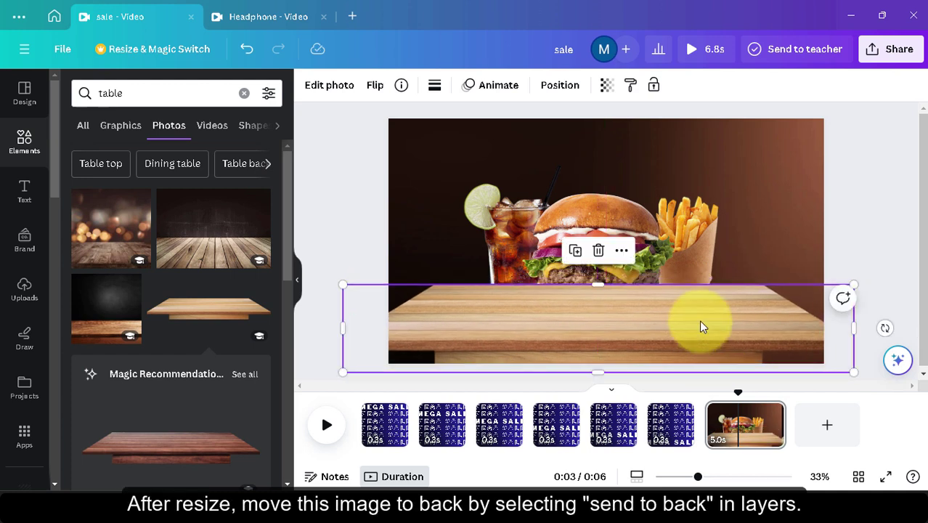
- Send the wooden table image to the back, then enlarge it slightly and re-centre it a little lower
{"action": "right_click", "coordinate": [702, 327]}
{"action": "mouse_move", "coordinate": [758, 235]}
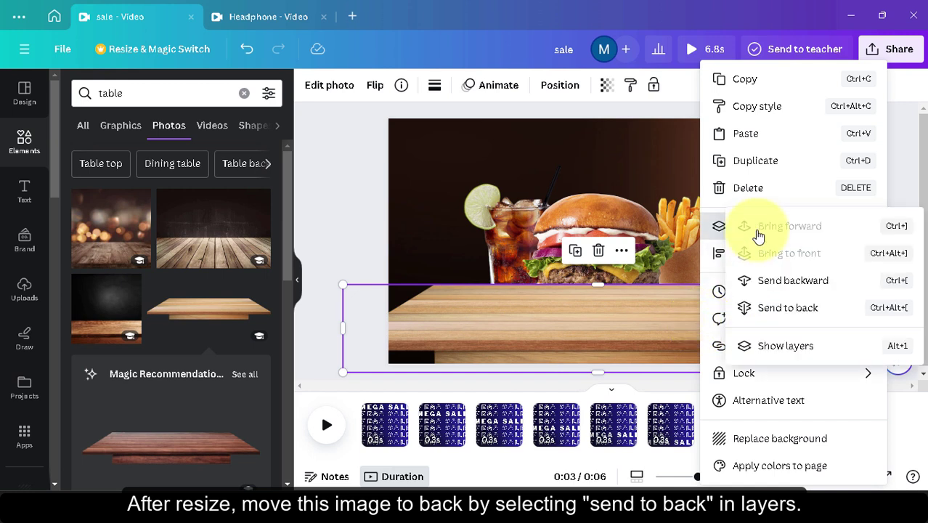
{"action": "left_click", "coordinate": [806, 314]}
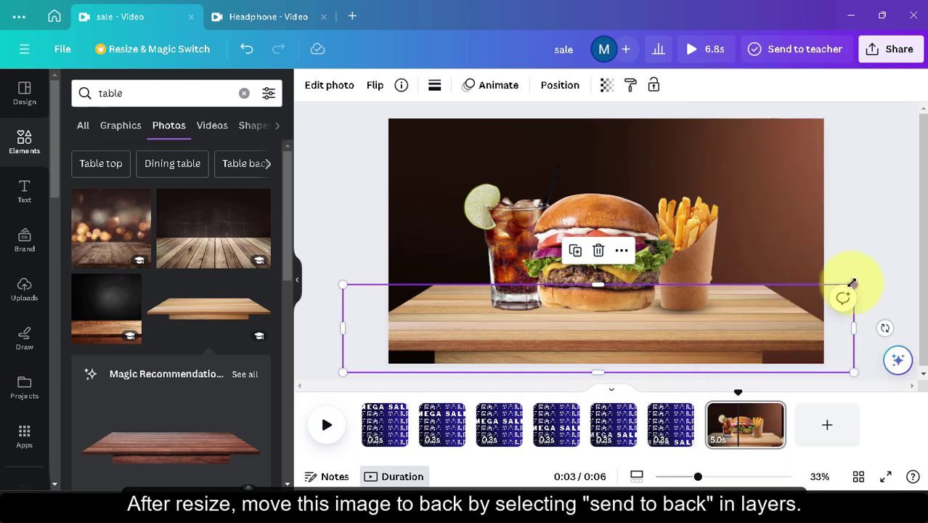
{"action": "left_click_drag", "start_coordinate": [853, 283], "coordinate": [873, 272]}
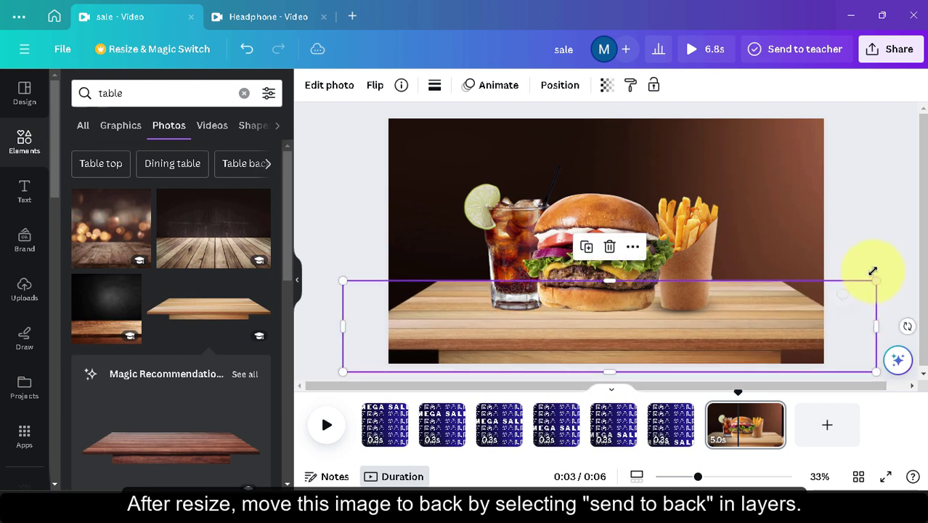
{"action": "left_click_drag", "start_coordinate": [752, 320], "coordinate": [747, 321]}
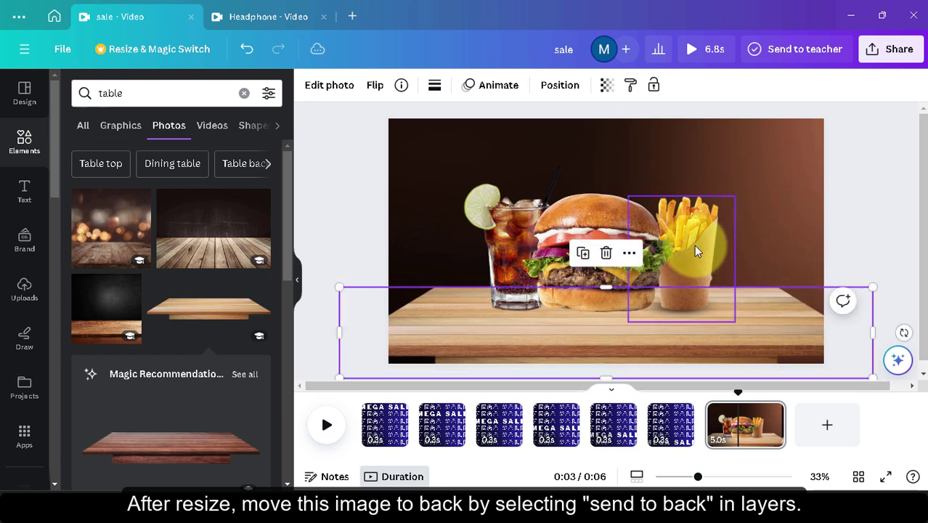
- Lower the fries, burger and iced drink so their bases rest on the wooden tabletop
{"action": "left_click", "coordinate": [676, 251]}
{"action": "left_click", "coordinate": [611, 246]}
{"action": "left_click_drag", "start_coordinate": [610, 246], "coordinate": [614, 254]}
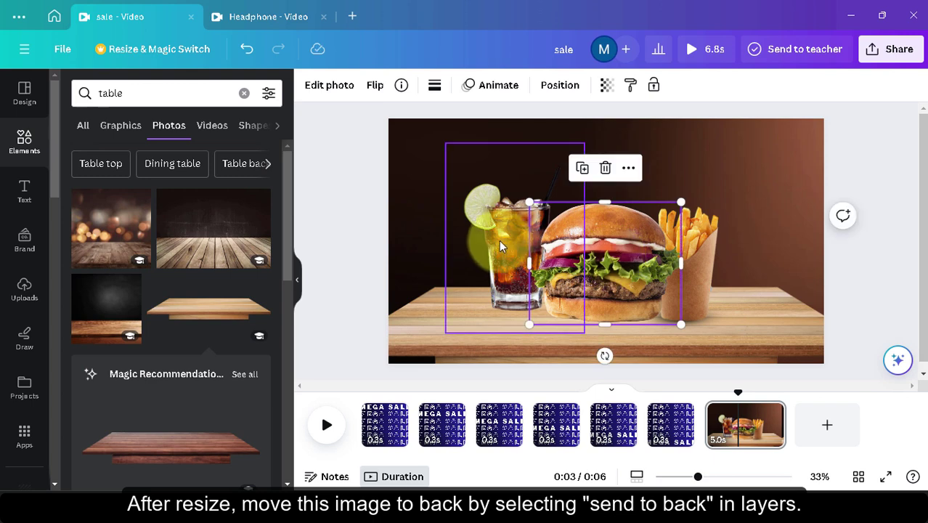
{"action": "left_click_drag", "start_coordinate": [499, 239], "coordinate": [502, 252]}
{"action": "left_click", "coordinate": [894, 207]}
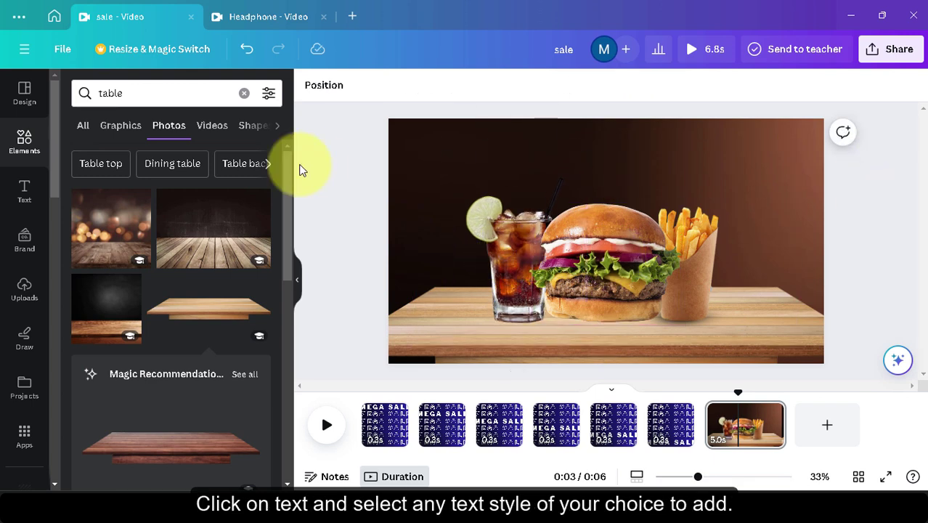
- Add the "Pizza TIME" text style over the burger and delete its "TIME" line
{"action": "left_click", "coordinate": [21, 195]}
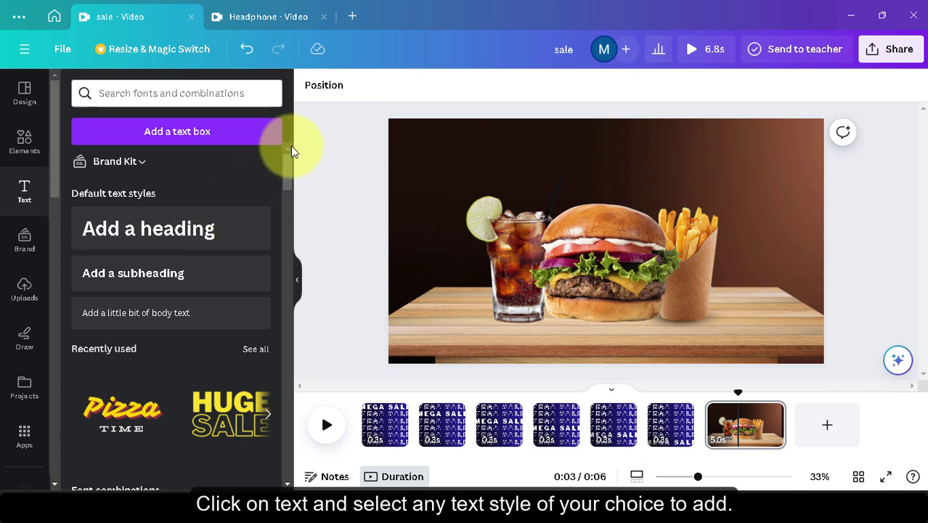
{"action": "left_click", "coordinate": [121, 414]}
{"action": "left_click_drag", "start_coordinate": [623, 241], "coordinate": [640, 205]}
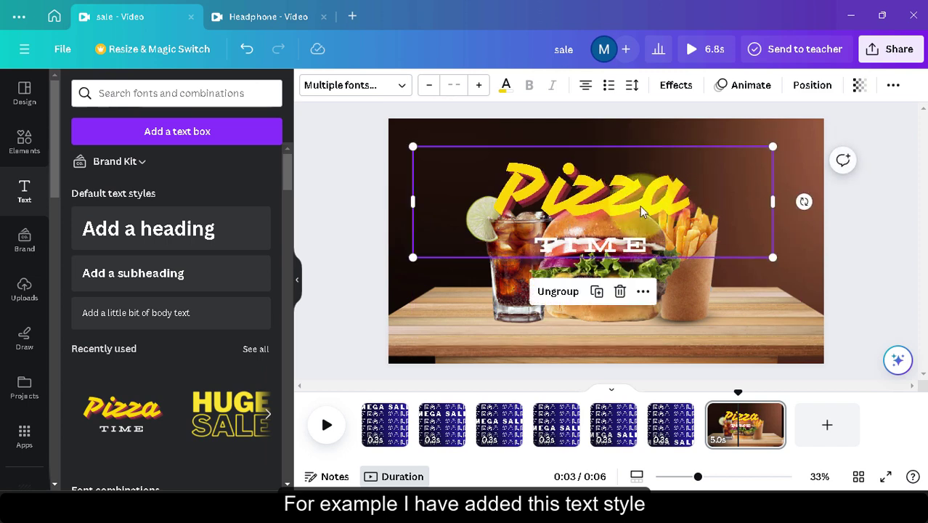
{"action": "left_click", "coordinate": [600, 249]}
{"action": "key", "text": "Delete"}
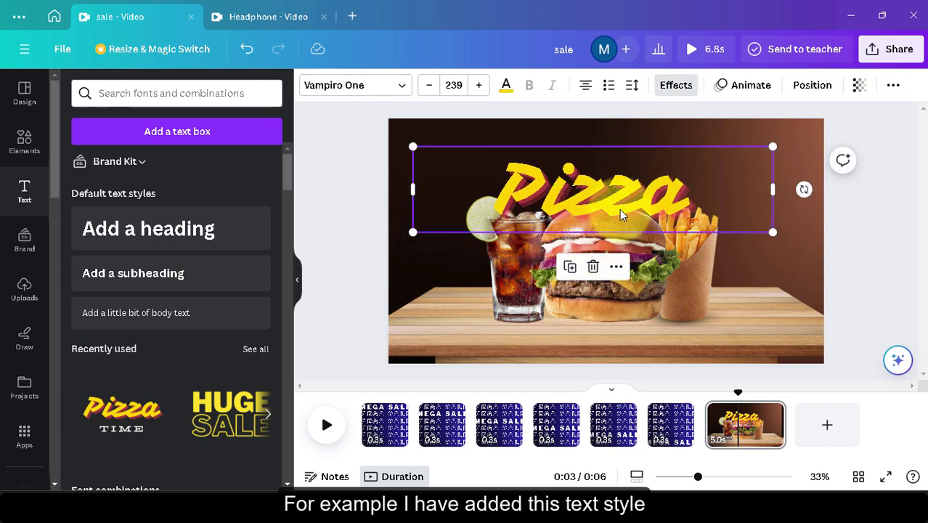
- Replace the "Pizza" text with "Burger"
{"action": "double_click", "coordinate": [656, 190]}
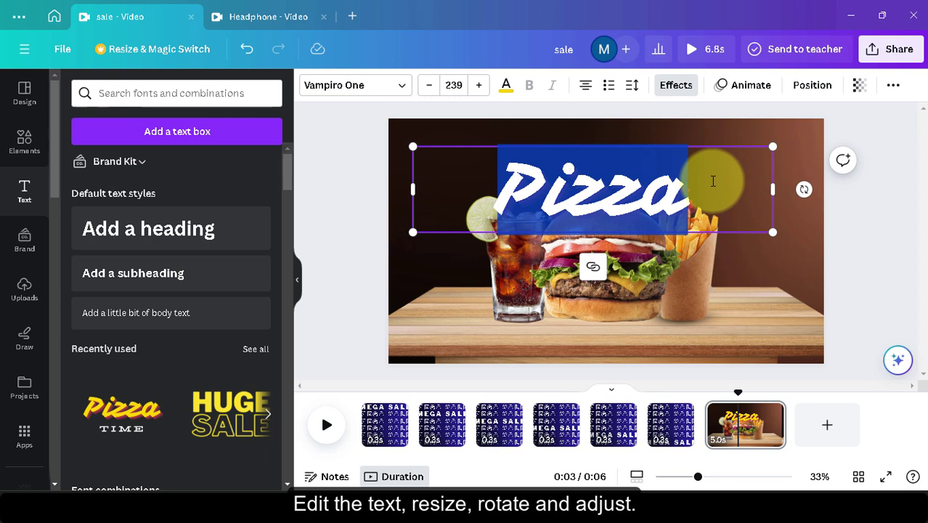
{"action": "type", "text": "Burg"}
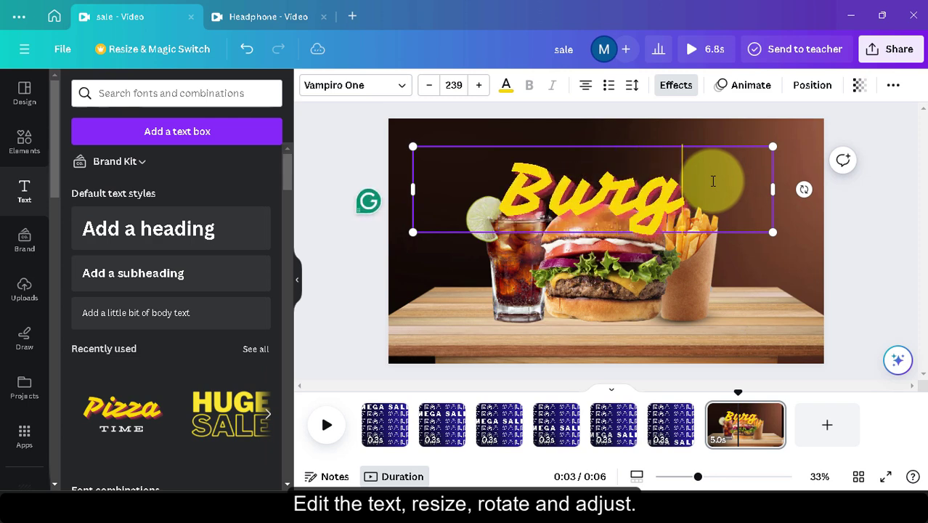
{"action": "type", "text": "er"}
{"action": "key", "text": "Escape"}
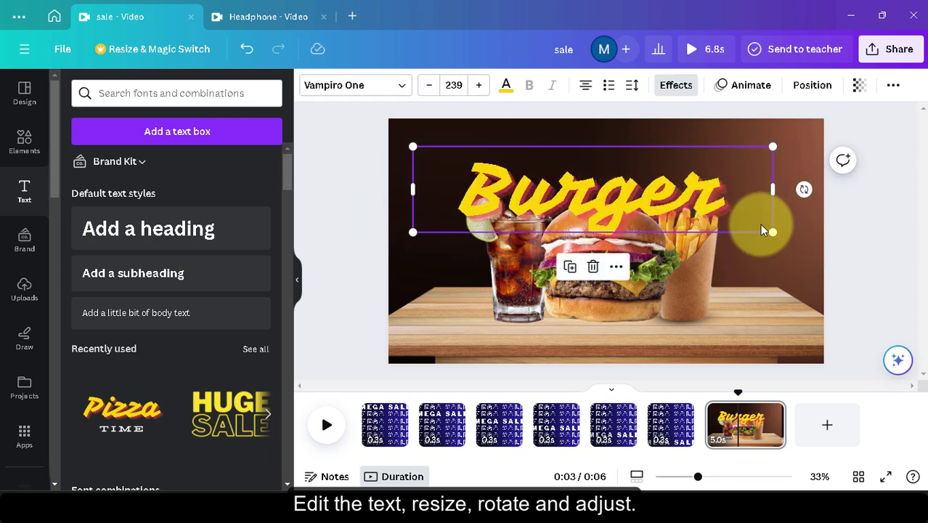
- Shrink the "Burger" text to a font size of about 184, tilt it upward to the right and centre it above the burger
{"action": "left_click_drag", "start_coordinate": [762, 230], "coordinate": [678, 191]}
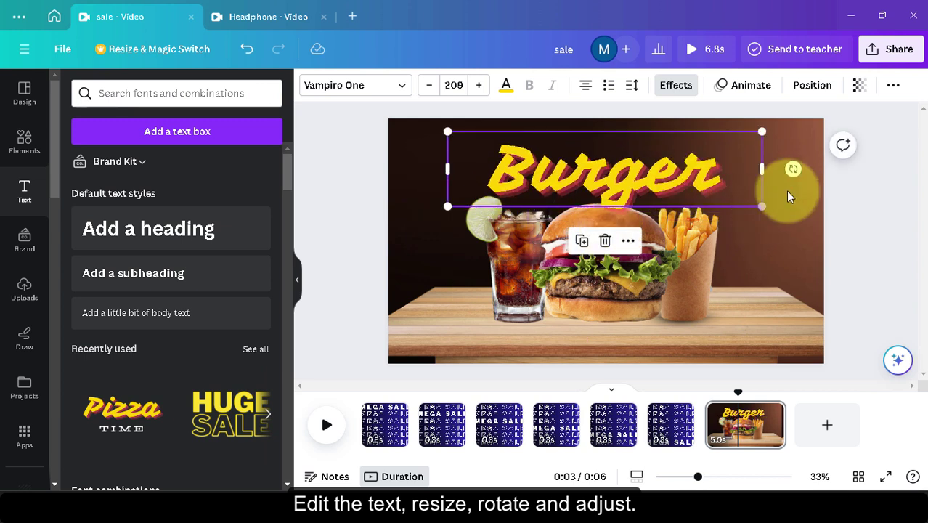
{"action": "left_click_drag", "start_coordinate": [795, 170], "coordinate": [698, 169]}
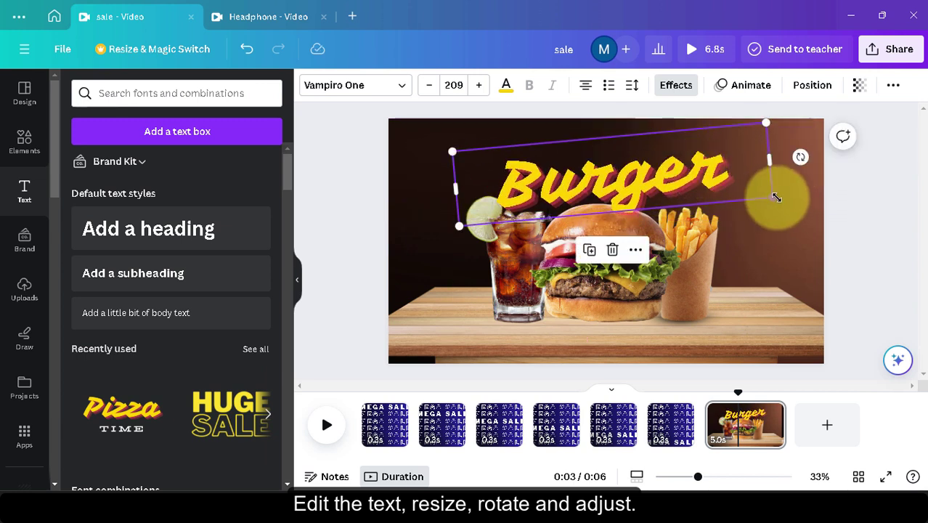
{"action": "left_click_drag", "start_coordinate": [771, 195], "coordinate": [701, 174]}
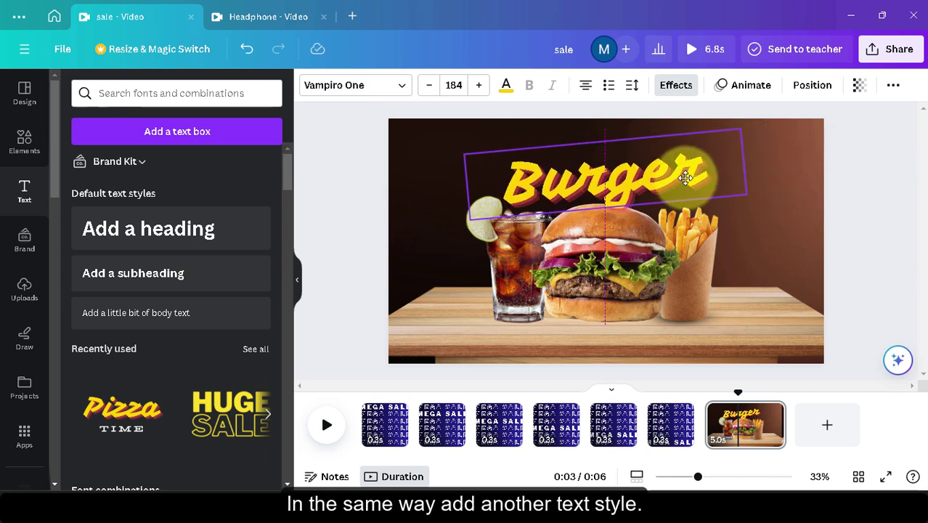
{"action": "left_click", "coordinate": [302, 173]}
- Add the white "SALE" text style with the red shadow and change its text to "SPECIAL"
{"action": "left_click_drag", "start_coordinate": [288, 162], "coordinate": [287, 352]}
{"action": "left_click_drag", "start_coordinate": [224, 202], "coordinate": [437, 170]}
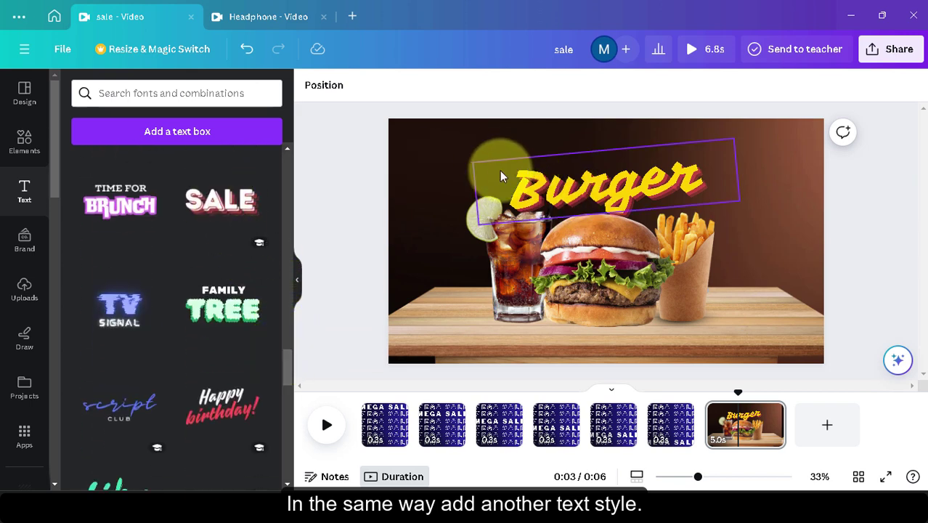
{"action": "left_click_drag", "start_coordinate": [499, 175], "coordinate": [493, 207]}
{"action": "double_click", "coordinate": [702, 254]}
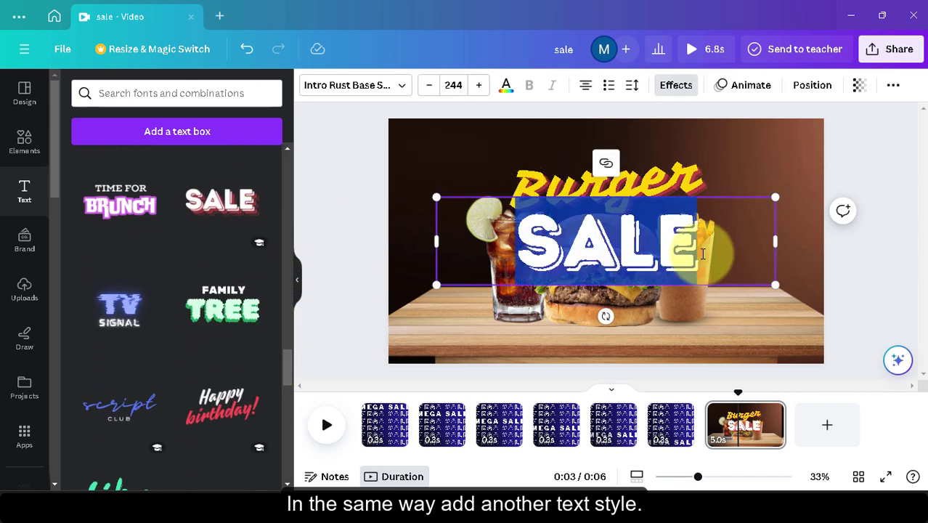
{"action": "type", "text": "SPECIAL"}
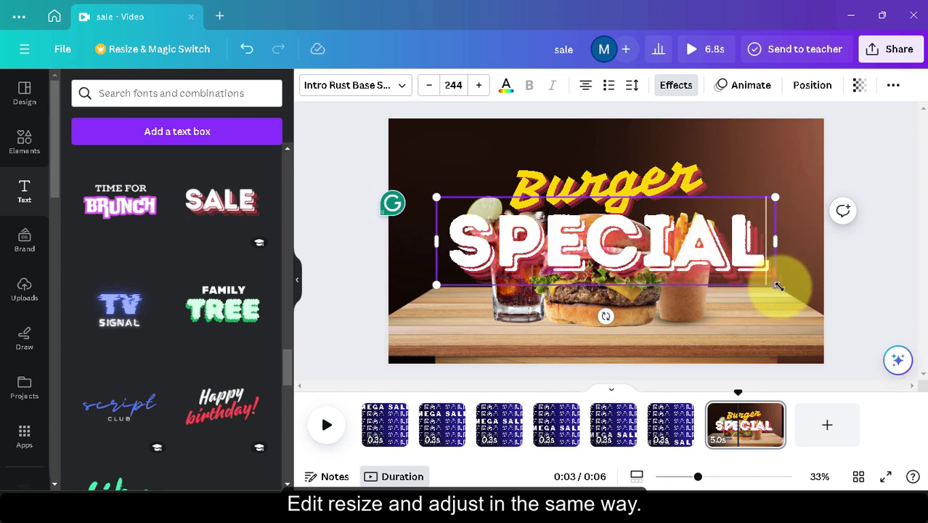
- Shrink the "SPECIAL" text to a font size of about 122, tilt it upward to the right and place it directly above "Burger"
{"action": "left_click_drag", "start_coordinate": [778, 286], "coordinate": [608, 243]}
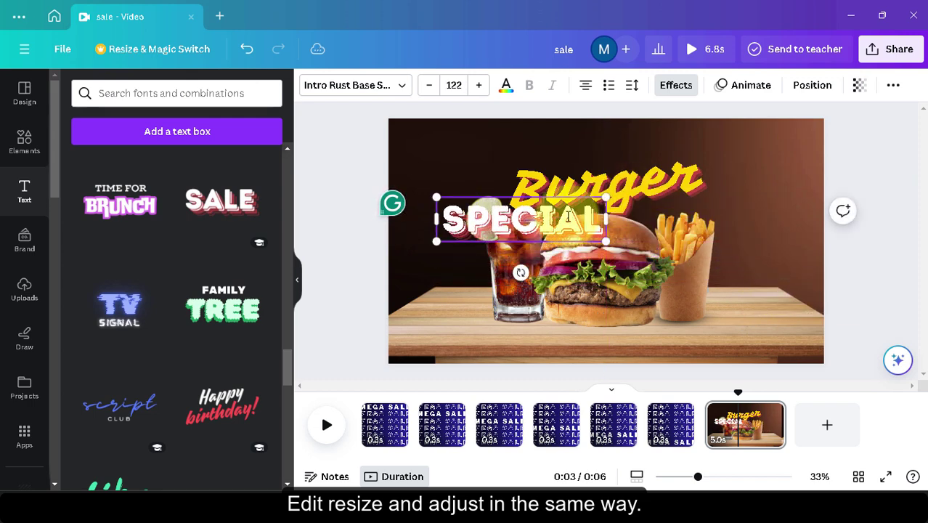
{"action": "mouse_move", "coordinate": [521, 272]}
{"action": "left_mouse_down"}
{"action": "mouse_move", "coordinate": [541, 282]}
{"action": "mouse_move", "coordinate": [534, 272]}
{"action": "left_mouse_up"}
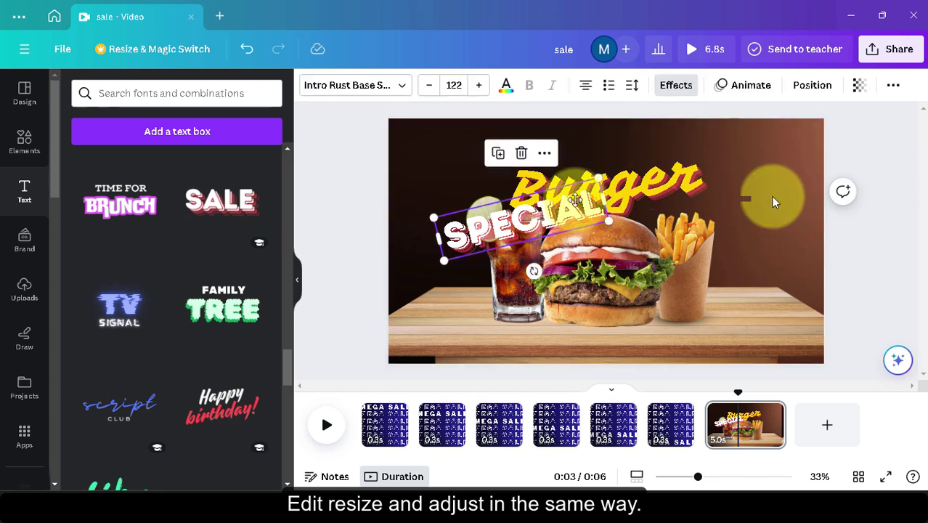
{"action": "left_click_drag", "start_coordinate": [533, 229], "coordinate": [615, 152]}
{"action": "left_click_drag", "start_coordinate": [715, 115], "coordinate": [721, 128]}
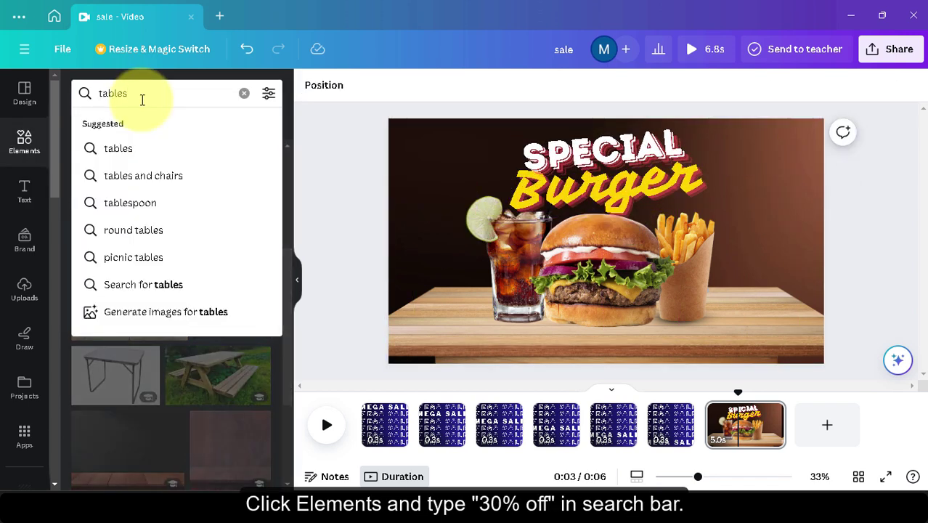
- Search the elements for "30 % off" and show only graphics
{"action": "key", "text": "BackSpace"}
{"action": "key", "text": "BackSpace"}
{"action": "key", "text": "BackSpace"}
{"action": "key", "text": "BackSpace"}
{"action": "key", "text": "BackSpace"}
{"action": "key", "text": "BackSpace"}
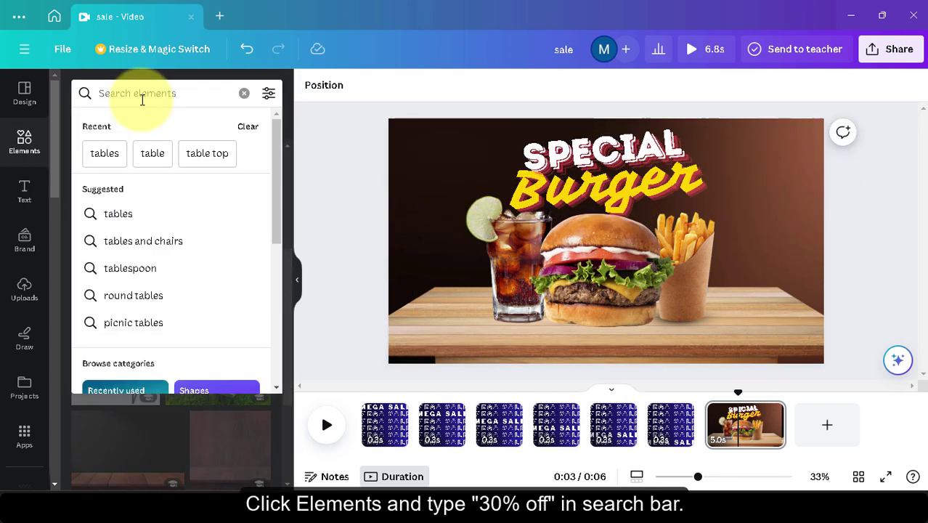
{"action": "type", "text": "30"}
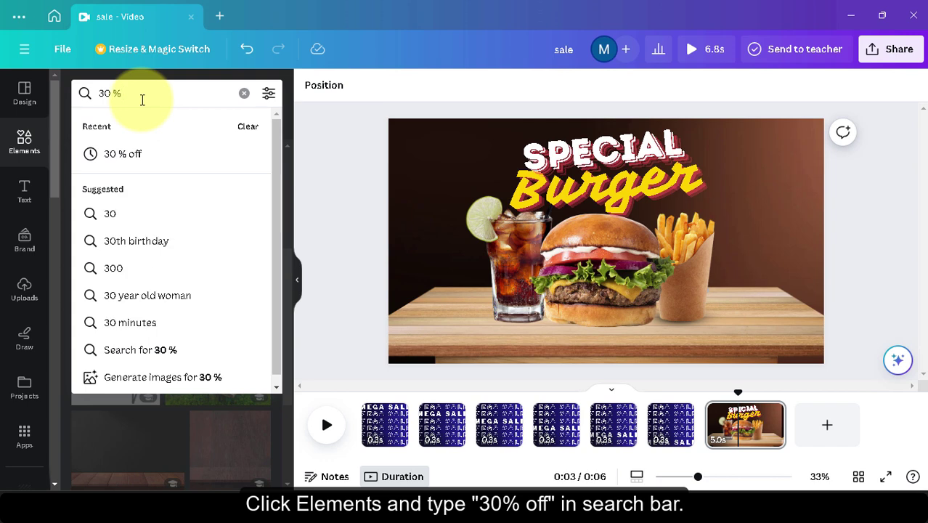
{"action": "type", "text": " %og"}
{"action": "key", "text": "BackSpace"}
{"action": "type", "text": "ff"}
{"action": "key", "text": "Return"}
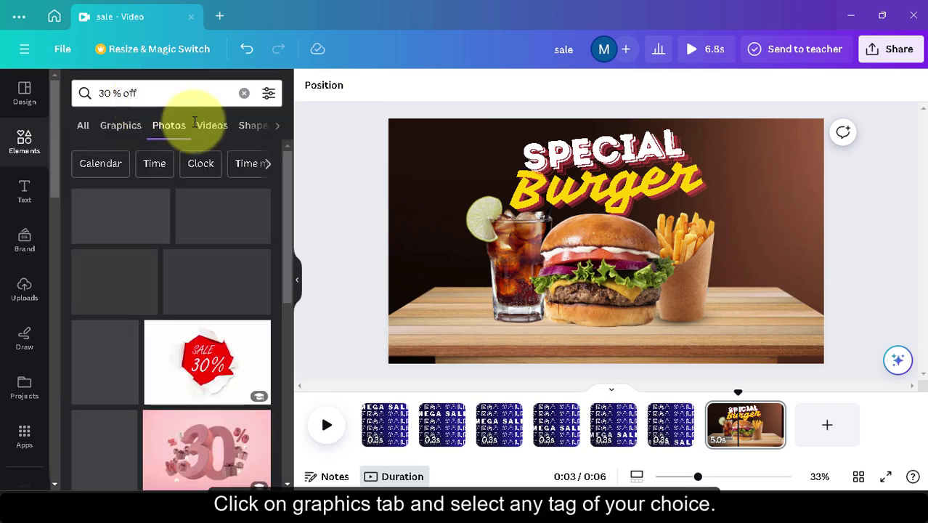
{"action": "left_click", "coordinate": [119, 126]}
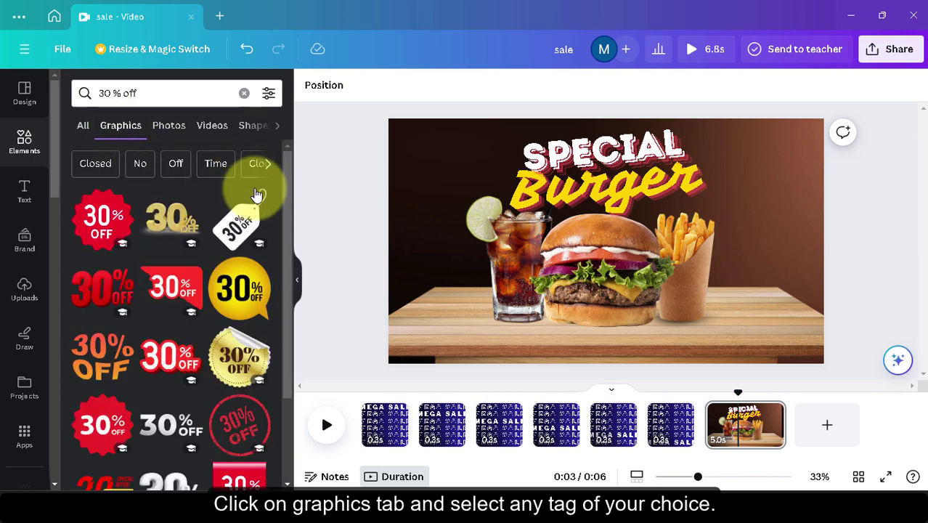
- Add the red "30% OFF" corner tag and shrink it into the page's upper-right corner
{"action": "left_click", "coordinate": [173, 289]}
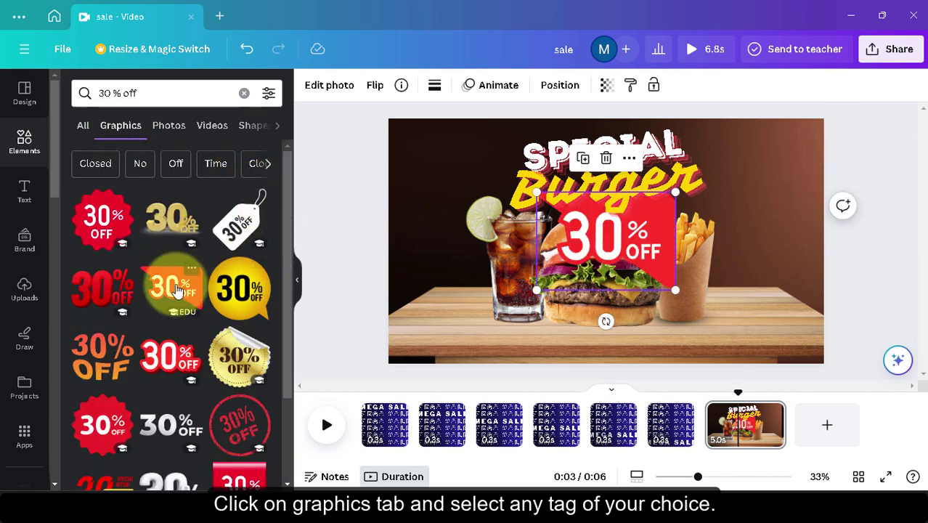
{"action": "left_click_drag", "start_coordinate": [629, 248], "coordinate": [782, 174]}
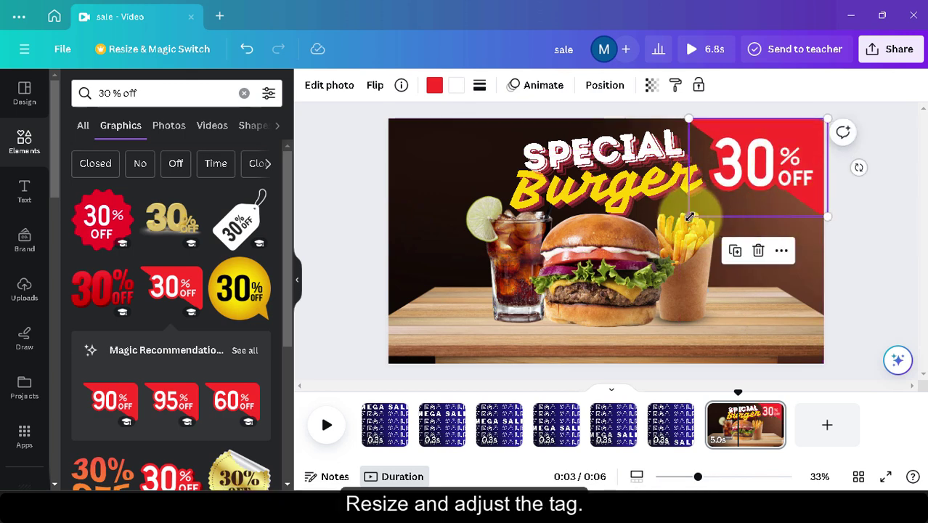
{"action": "left_click_drag", "start_coordinate": [688, 215], "coordinate": [763, 169]}
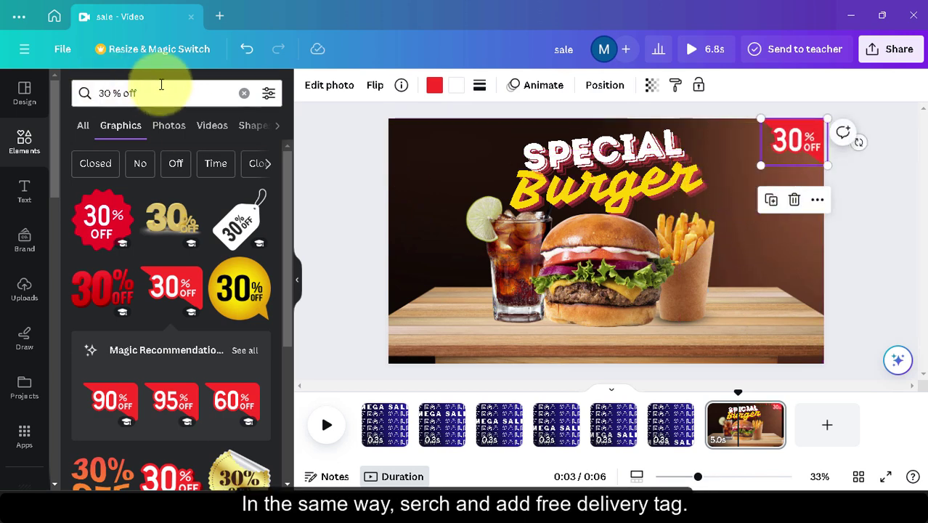
- Search the elements for "free delivery", then add the red "FREE DELIVERY" truck tag and shrink it into the page's upper-left corner
{"action": "left_click", "coordinate": [161, 91]}
{"action": "type", "text": "free"}
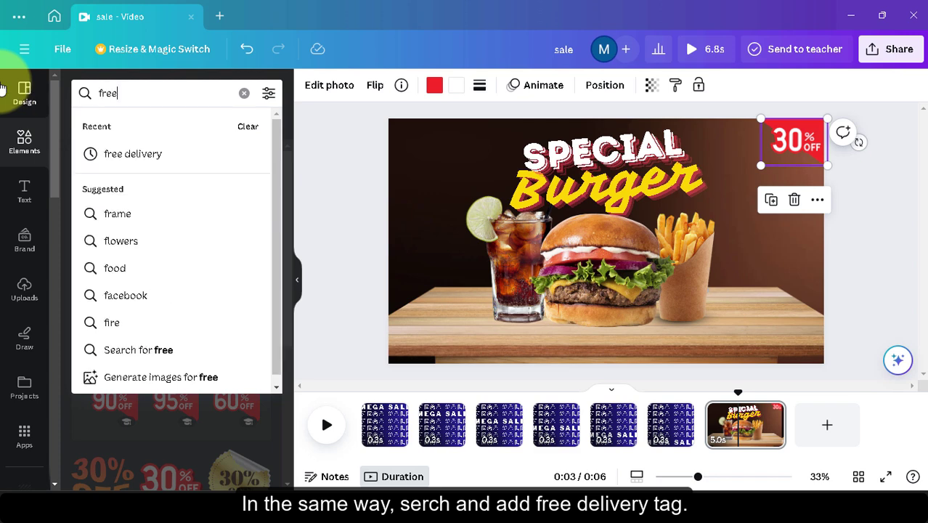
{"action": "left_click", "coordinate": [127, 152]}
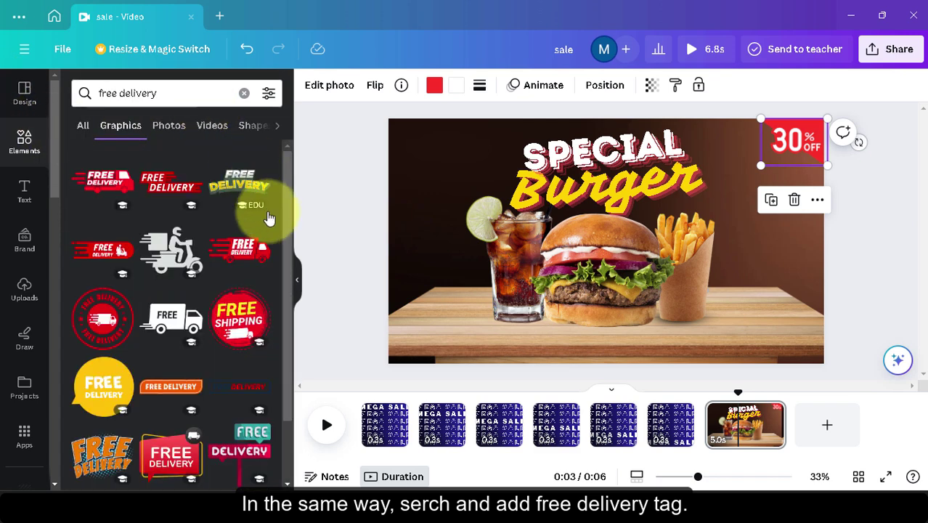
{"action": "left_click_drag", "start_coordinate": [288, 223], "coordinate": [301, 199]}
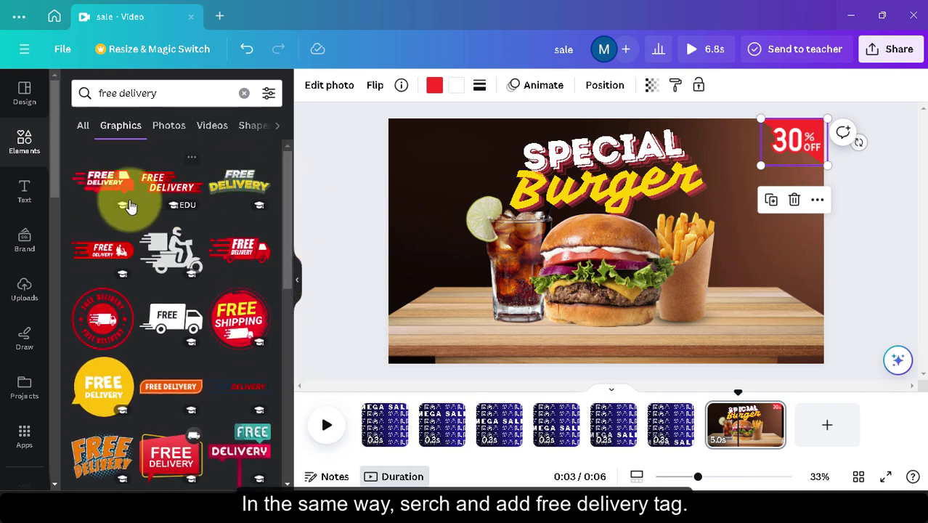
{"action": "left_click", "coordinate": [104, 181]}
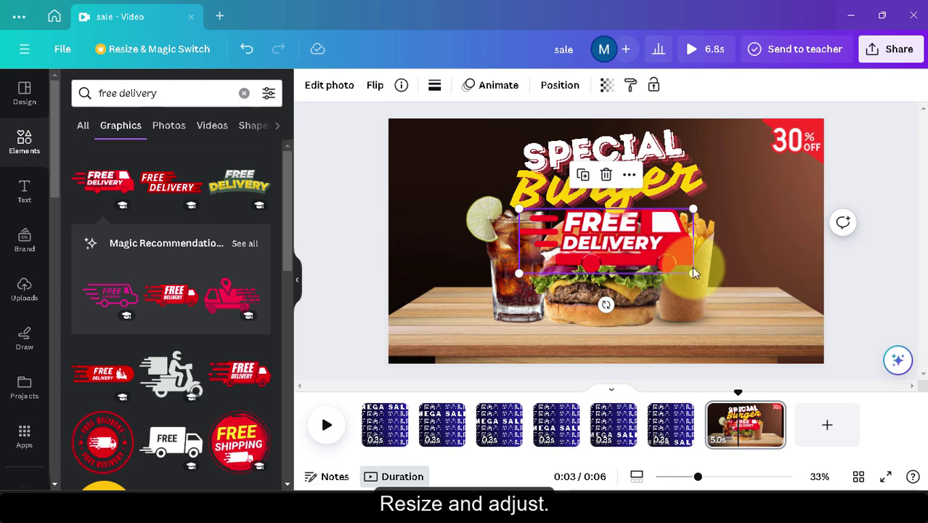
{"action": "left_click_drag", "start_coordinate": [694, 274], "coordinate": [454, 149]}
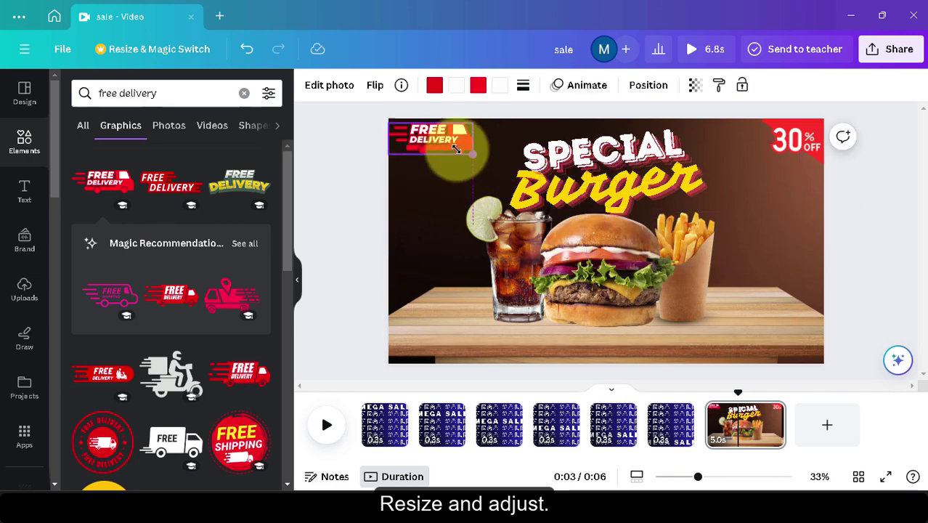
- Search the graphics for "special offer"
{"action": "left_click", "coordinate": [182, 95]}
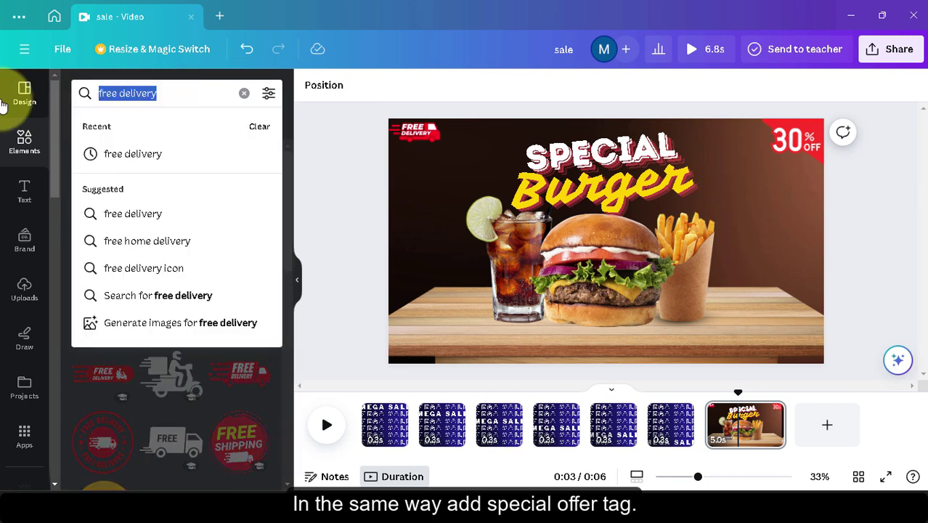
{"action": "type", "text": "sep"}
{"action": "key", "text": "BackSpace"}
{"action": "key", "text": "BackSpace"}
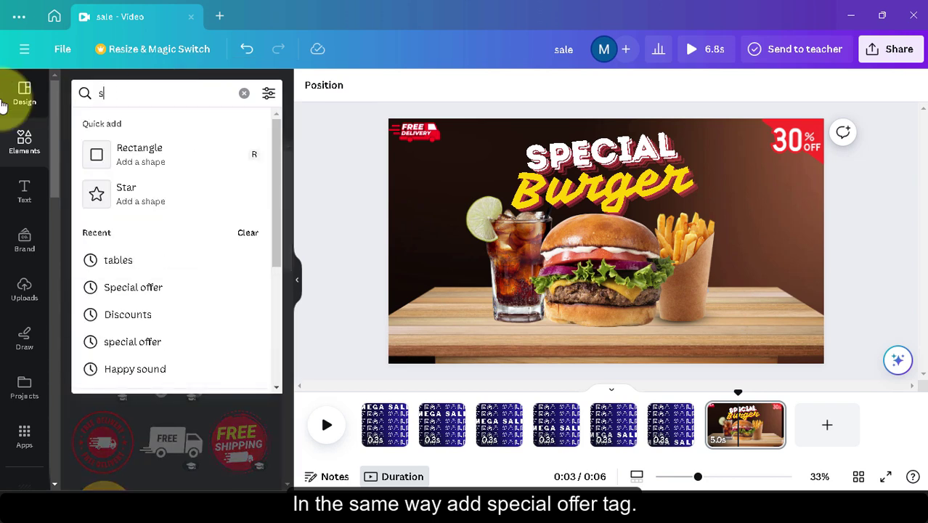
{"action": "type", "text": "pec"}
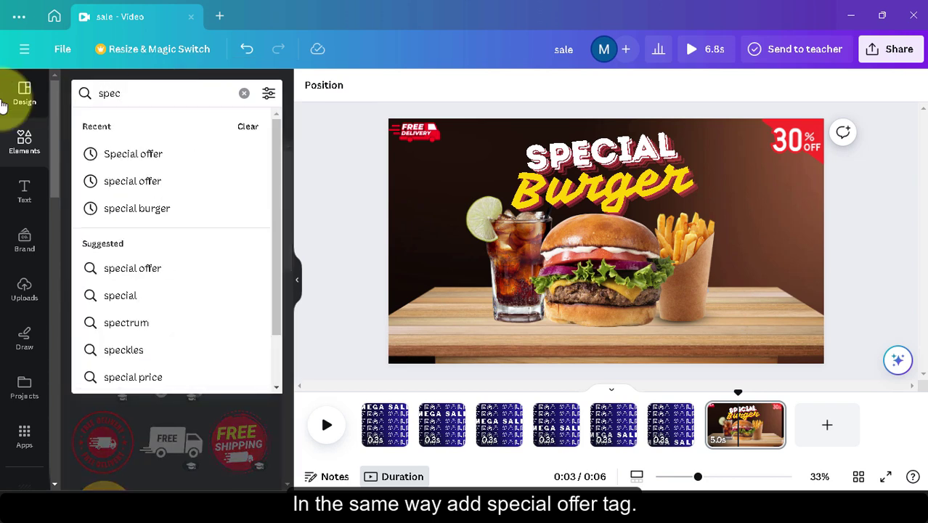
{"action": "type", "text": "ial offer"}
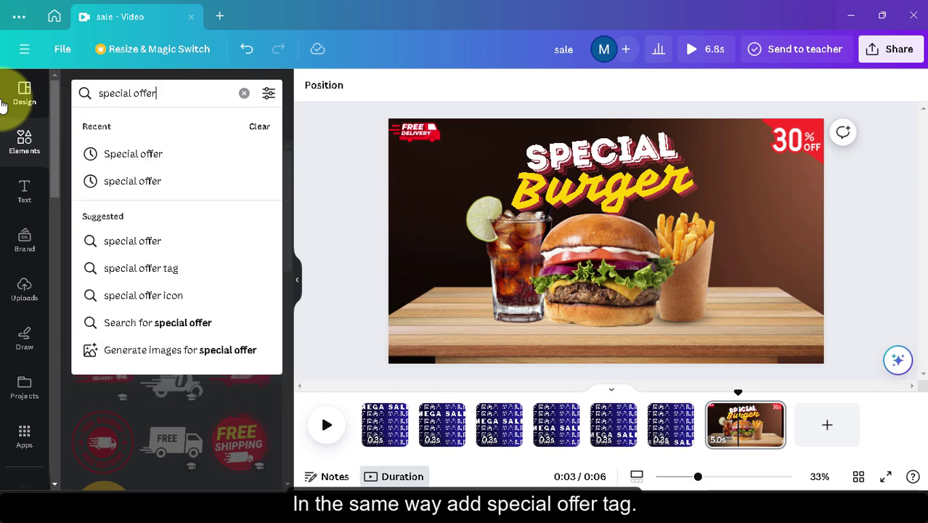
{"action": "key", "text": "Return"}
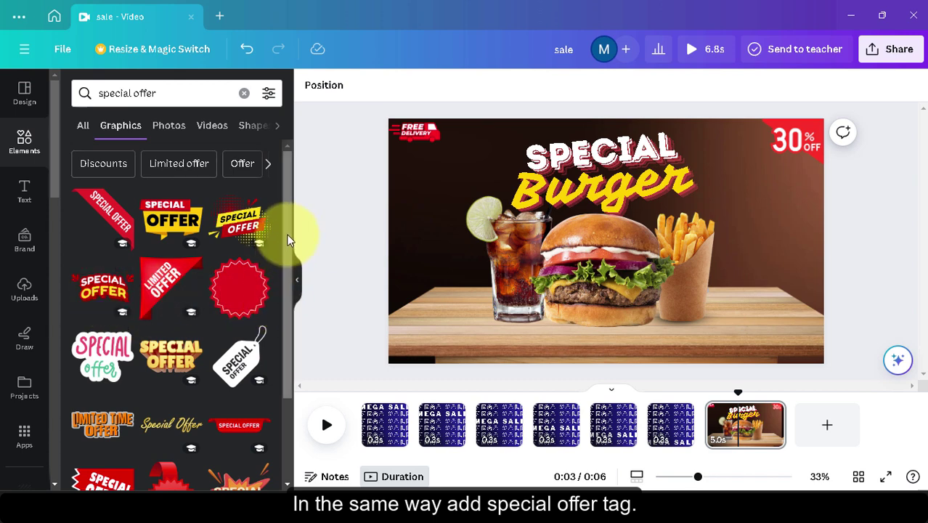
- Add the golden 3D "SPECIAL OFFER" graphic and shrink it to fit directly below the "30% OFF" tag
{"action": "left_click", "coordinate": [171, 355]}
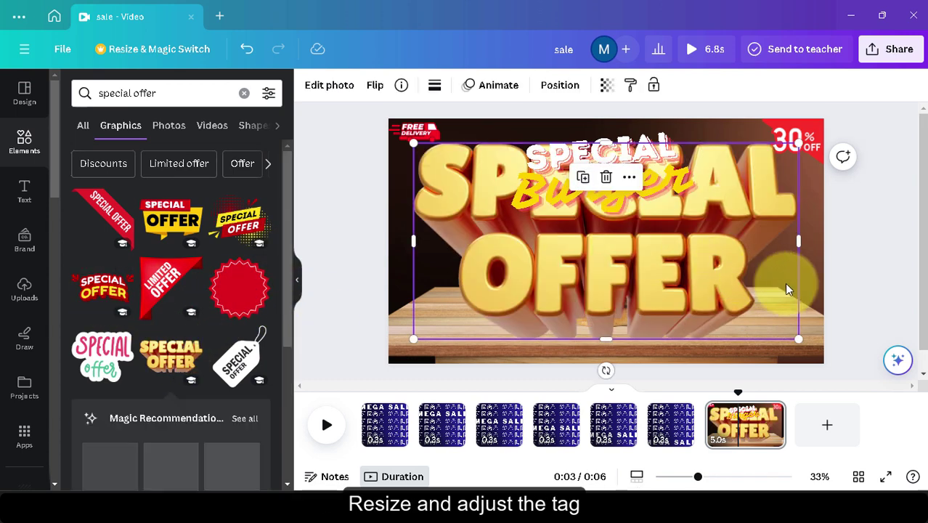
{"action": "left_click_drag", "start_coordinate": [798, 338], "coordinate": [498, 153]}
{"action": "left_click_drag", "start_coordinate": [433, 182], "coordinate": [773, 184]}
{"action": "left_click", "coordinate": [518, 431]}
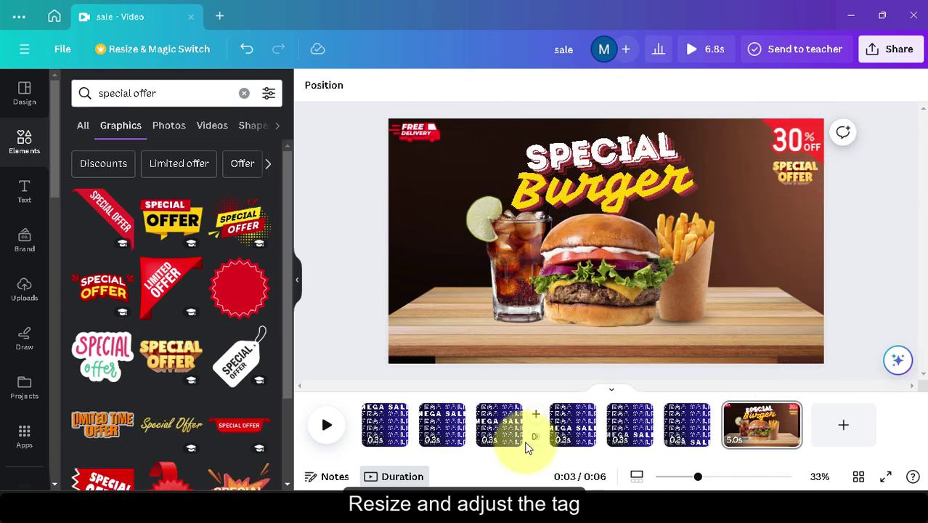
- Search the graphics for "dotted arrow"
{"action": "triple_click", "coordinate": [166, 93]}
{"action": "type", "text": "d"}
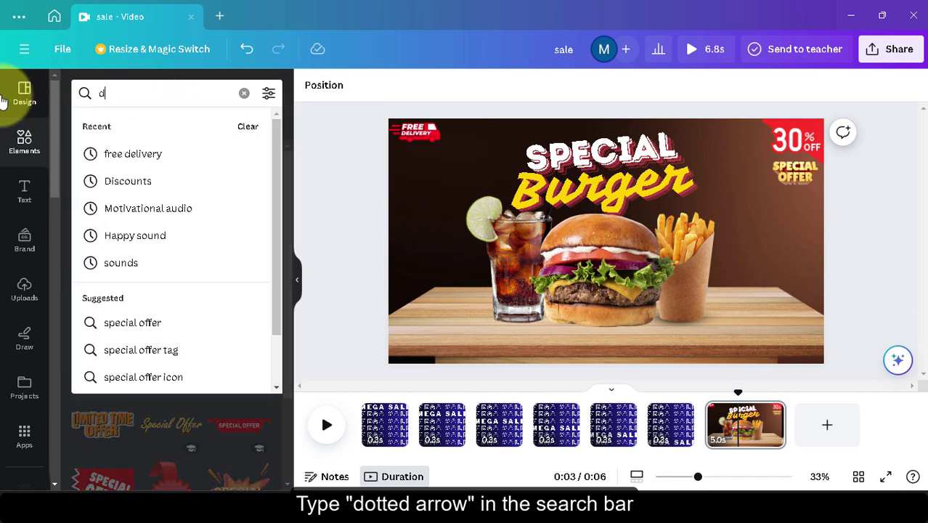
{"action": "type", "text": "otted arrow"}
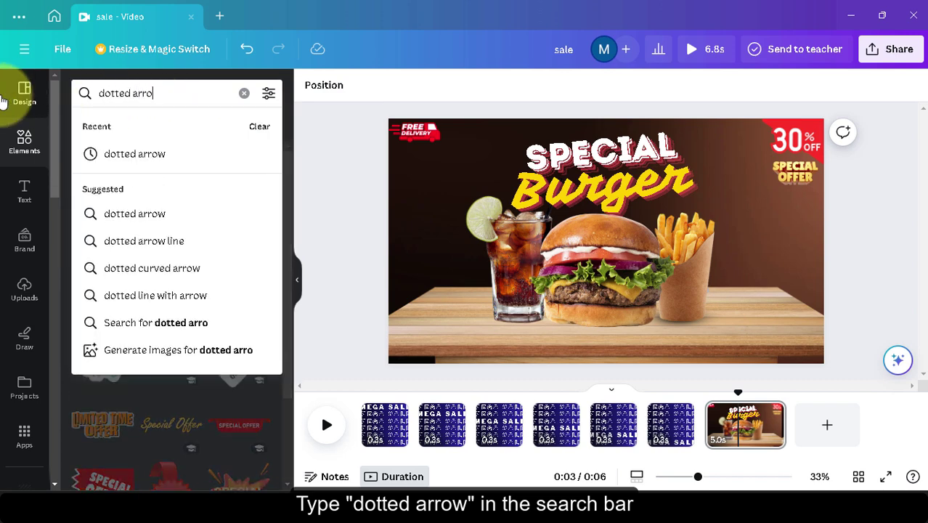
{"action": "key", "text": "Return"}
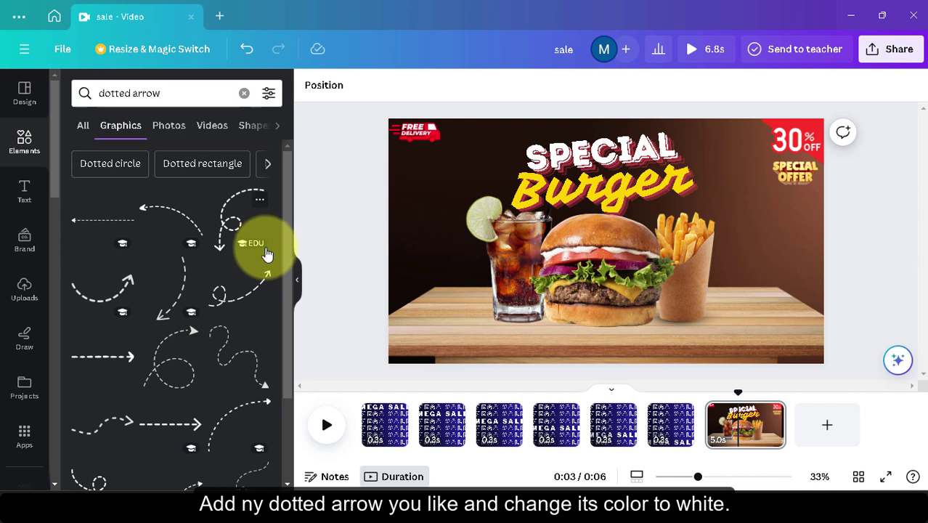
- Add the curved dotted arrow at a reduced size beside the fries and color it white
{"action": "left_click", "coordinate": [111, 289]}
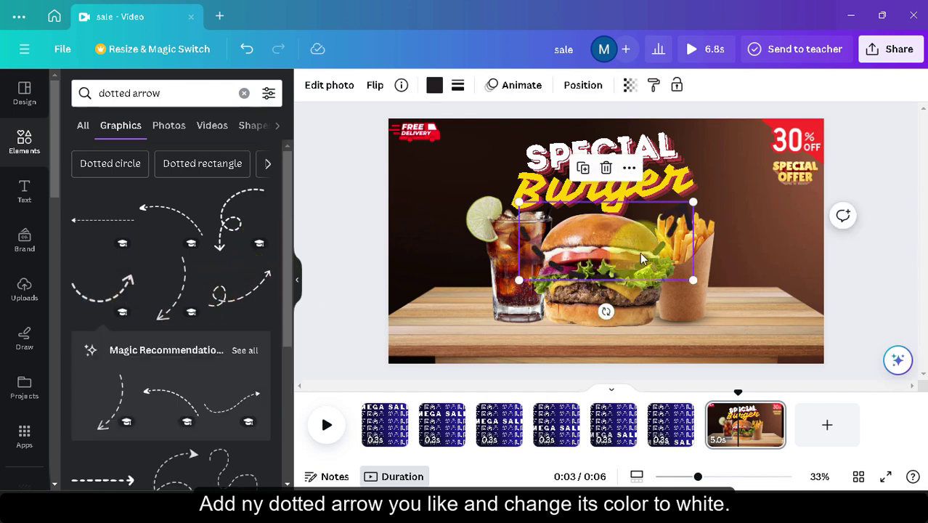
{"action": "left_click_drag", "start_coordinate": [636, 252], "coordinate": [766, 248]}
{"action": "left_click_drag", "start_coordinate": [642, 192], "coordinate": [728, 234]}
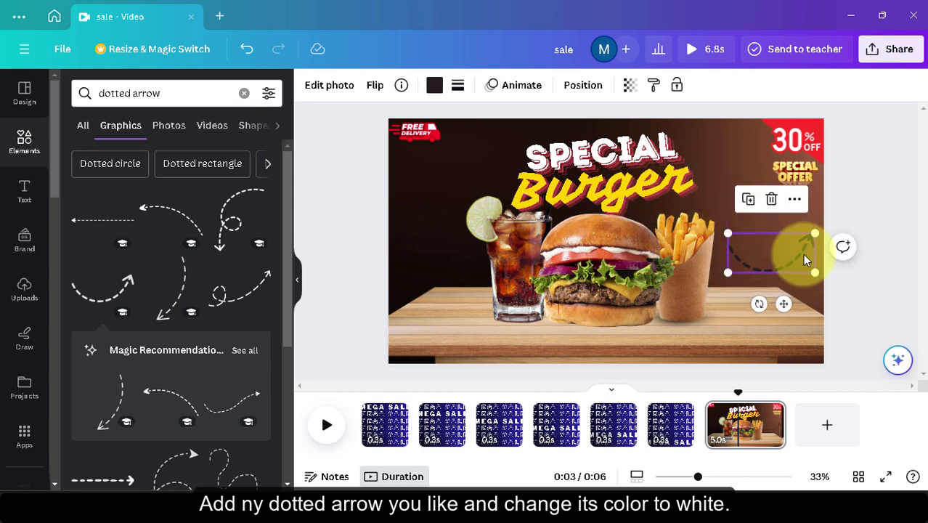
{"action": "left_click", "coordinate": [435, 87]}
{"action": "left_click", "coordinate": [222, 308]}
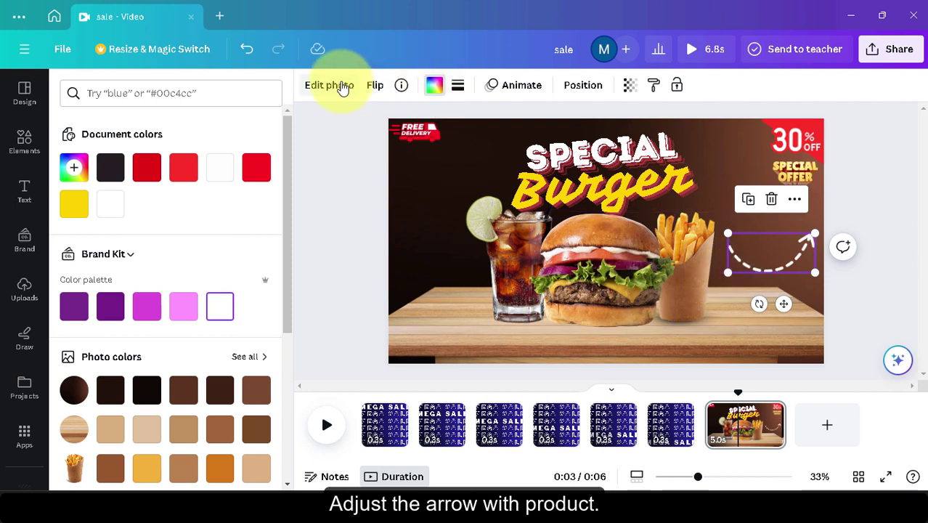
- Flip the dotted arrow horizontally and vertically, then place it small and tilted above the lime slice, curving down to the left
{"action": "left_click", "coordinate": [373, 87]}
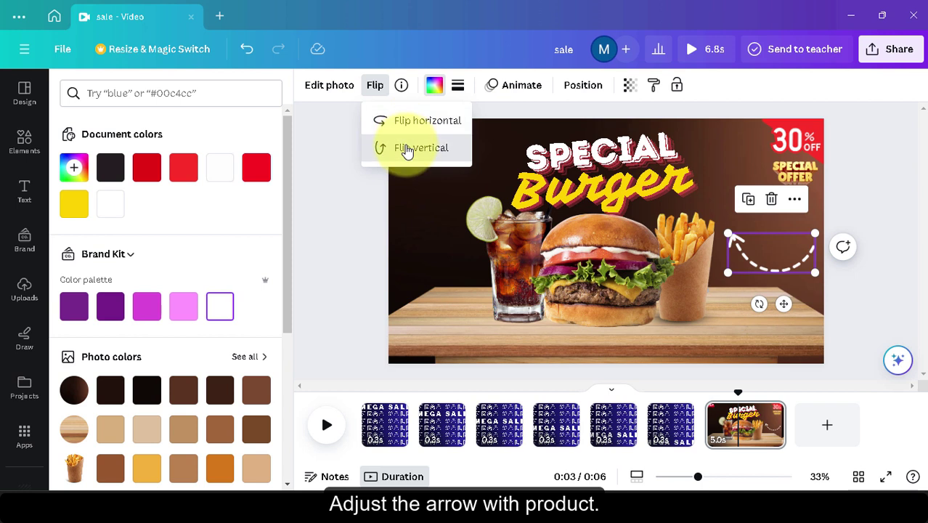
{"action": "left_click_drag", "start_coordinate": [775, 242], "coordinate": [452, 202]}
{"action": "left_click_drag", "start_coordinate": [464, 233], "coordinate": [435, 244]}
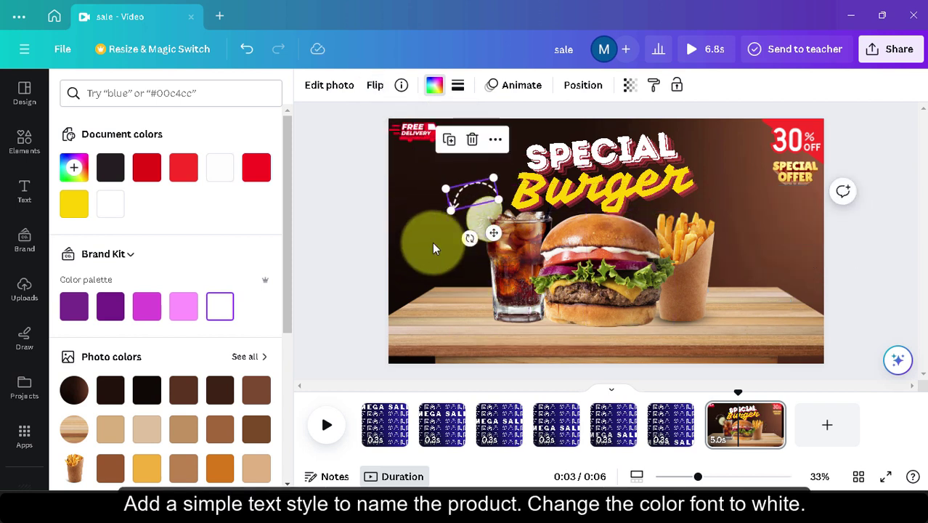
{"action": "left_click", "coordinate": [435, 245]}
- Add a subheading text and replace its wording with "Ice tea"
{"action": "left_click", "coordinate": [24, 190]}
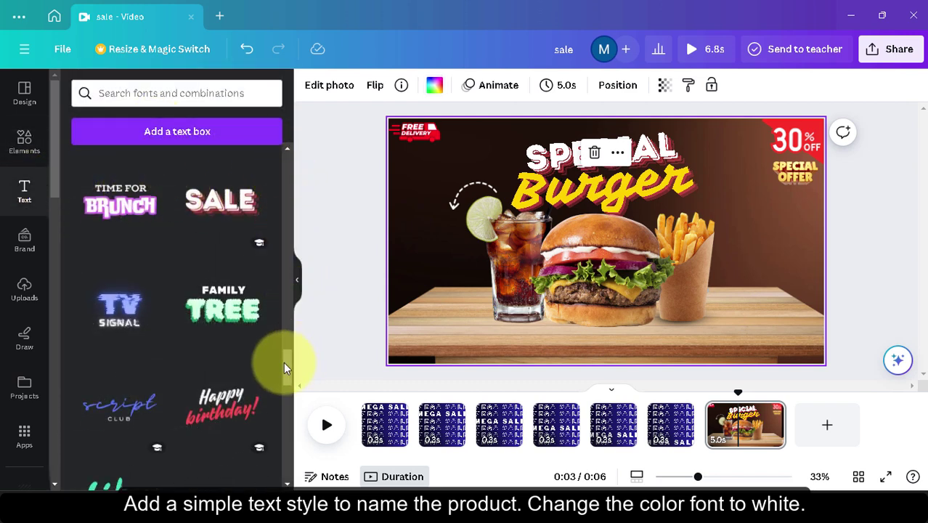
{"action": "left_click_drag", "start_coordinate": [284, 363], "coordinate": [280, 146]}
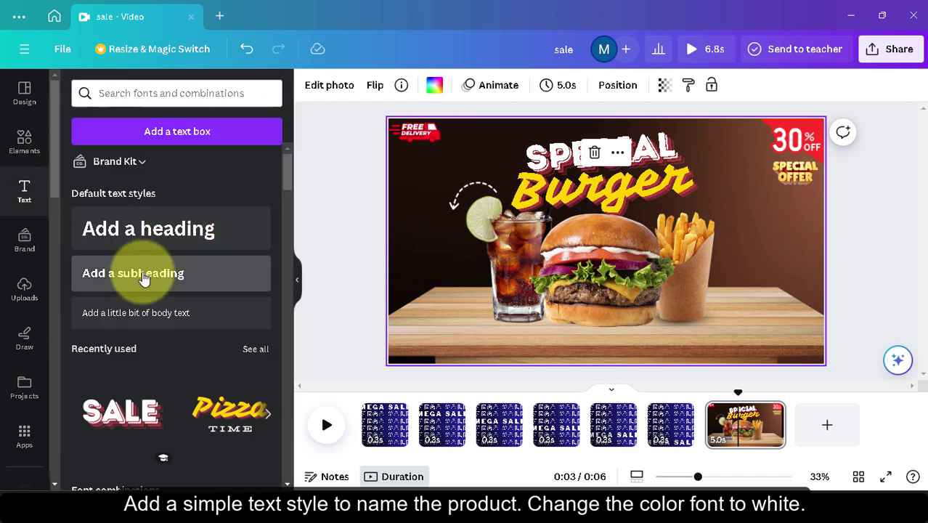
{"action": "left_click", "coordinate": [143, 278]}
{"action": "key", "text": "BackSpace"}
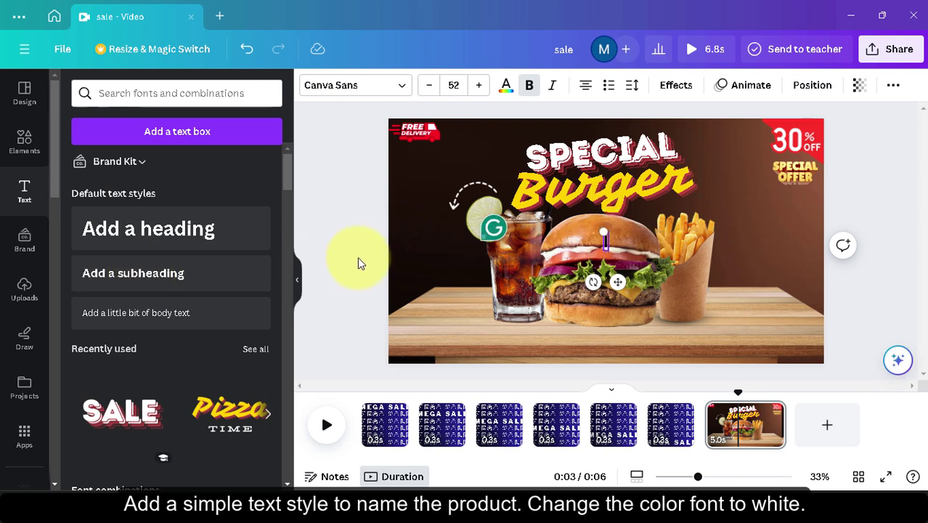
{"action": "type", "text": "Ice tea"}
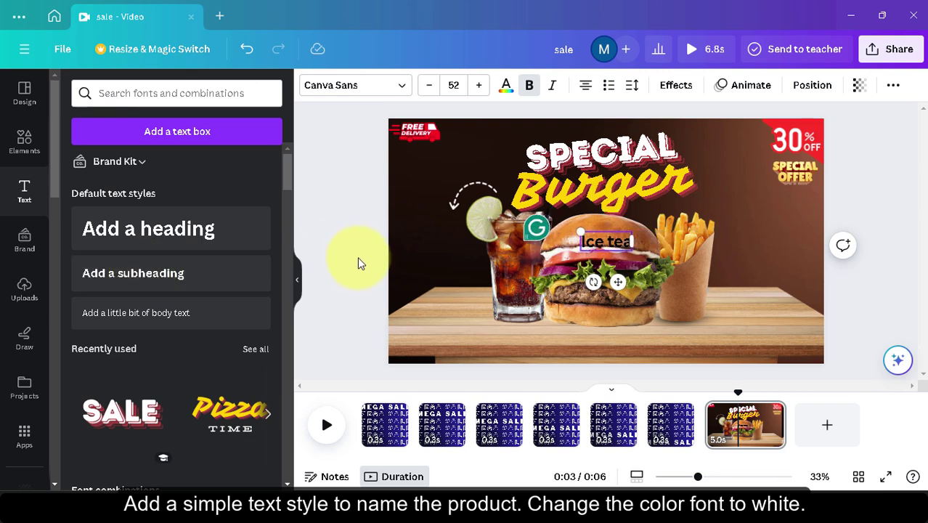
- Move the "Ice tea" text to the left of the drink and color it white
{"action": "left_click", "coordinate": [595, 252]}
{"action": "left_click_drag", "start_coordinate": [472, 256], "coordinate": [423, 255]}
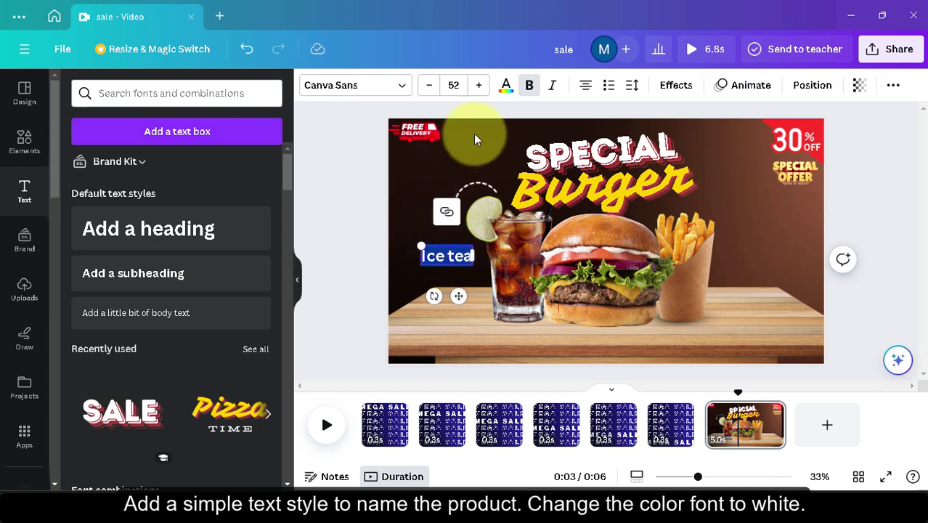
{"action": "left_click", "coordinate": [506, 85]}
{"action": "left_click", "coordinate": [407, 265]}
- Shrink the "Ice tea" text to font size 32 and place it just below the arrow's tip
{"action": "left_click_drag", "start_coordinate": [440, 255], "coordinate": [433, 231]}
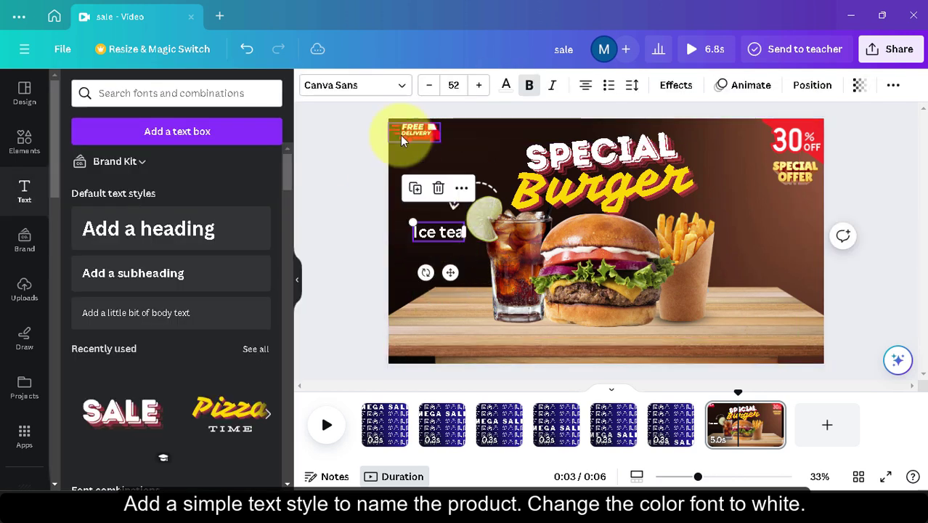
{"action": "left_click", "coordinate": [861, 269]}
{"action": "left_click", "coordinate": [437, 227]}
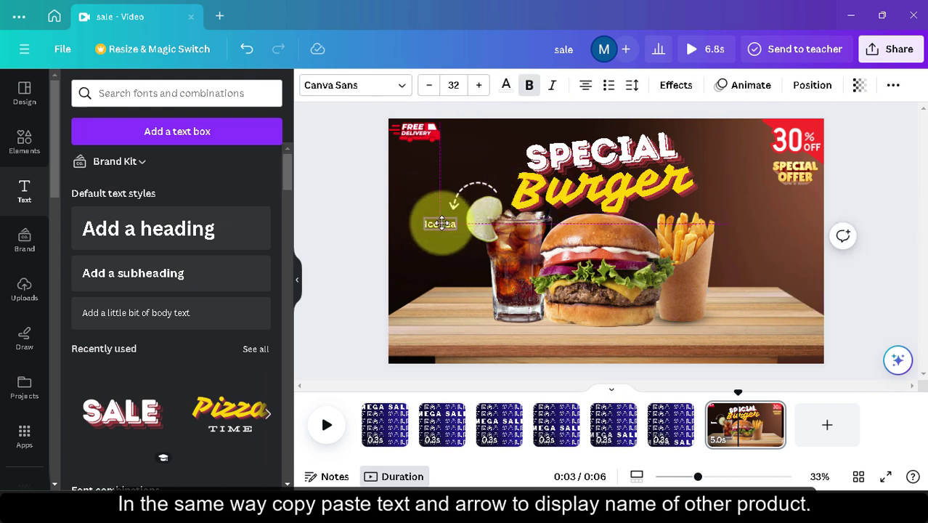
{"action": "left_click_drag", "start_coordinate": [438, 227], "coordinate": [443, 222]}
- Copy the dotted arrow to the upper right of the fries, flip it horizontally and straighten it so it points down to the right
{"action": "left_click", "coordinate": [496, 185]}
{"action": "left_click_drag", "start_coordinate": [497, 185], "coordinate": [726, 202]}
{"action": "key", "text": "ctrl+c"}
{"action": "key", "text": "ctrl+v"}
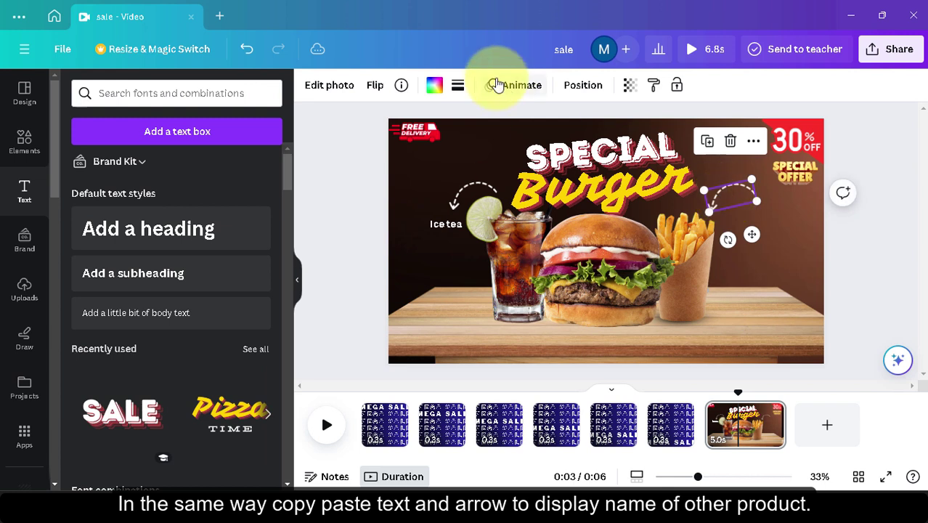
{"action": "left_click", "coordinate": [375, 85]}
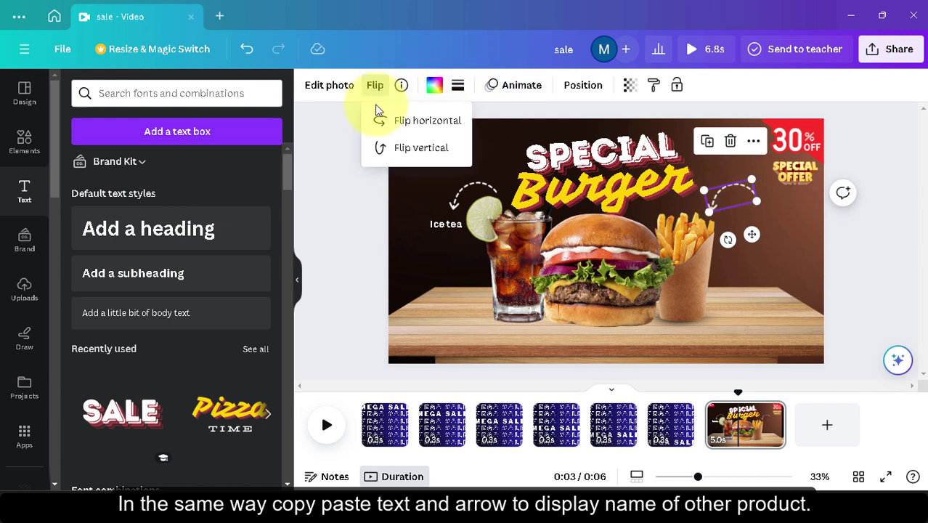
{"action": "left_click", "coordinate": [420, 121]}
{"action": "left_click", "coordinate": [736, 194]}
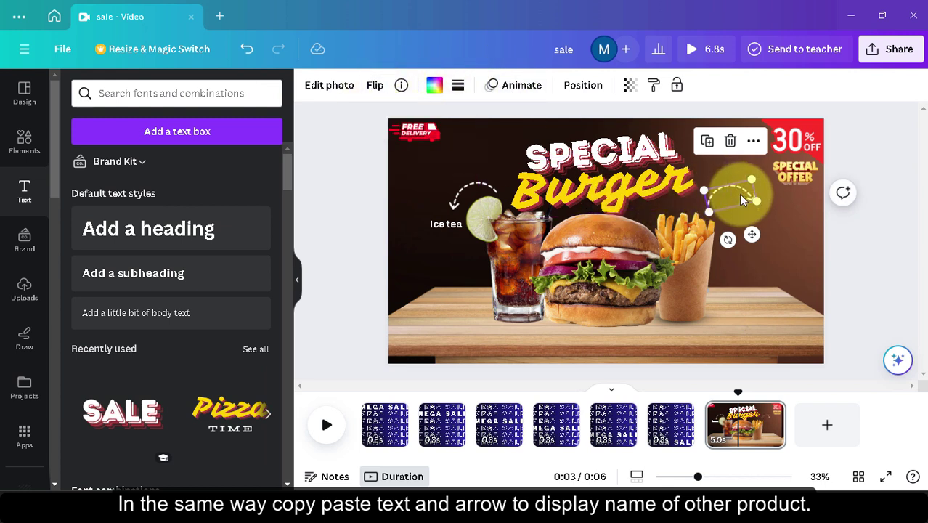
{"action": "key", "text": "ctrl+v"}
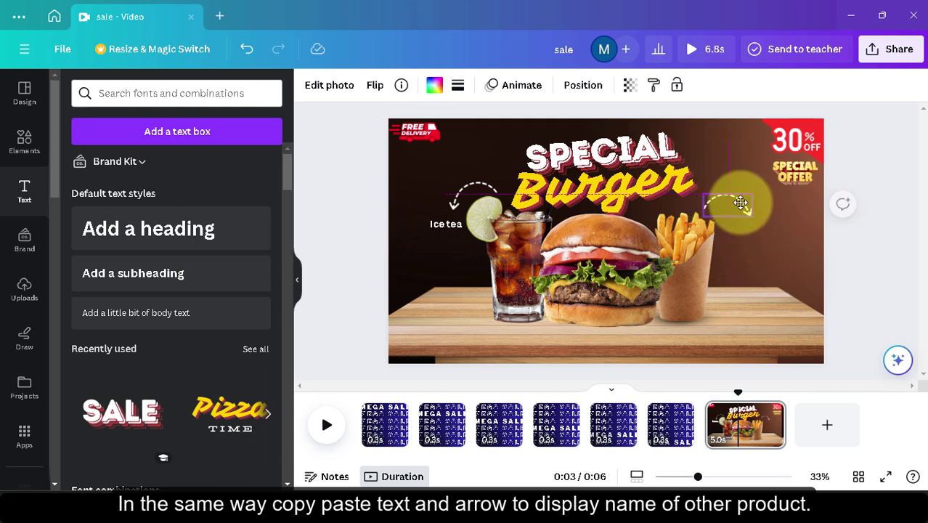
- Copy the "Ice tea" text to below the second arrow's tip and change its wording to "French Fries"
{"action": "left_click", "coordinate": [442, 223]}
{"action": "key", "text": "ctrl+c"}
{"action": "key", "text": "ctrl+v"}
{"action": "left_click_drag", "start_coordinate": [440, 225], "coordinate": [753, 227]}
{"action": "double_click", "coordinate": [770, 231]}
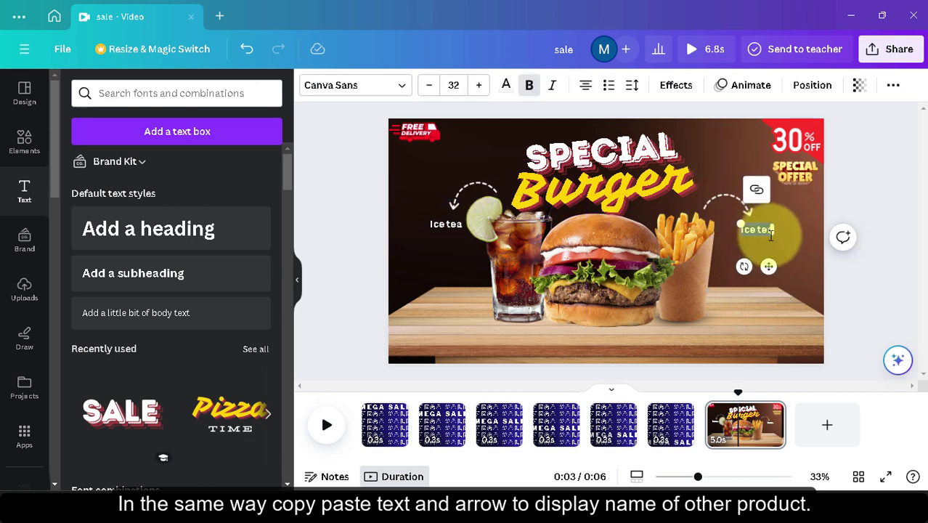
{"action": "type", "text": "French Fries"}
{"action": "left_click", "coordinate": [893, 202]}
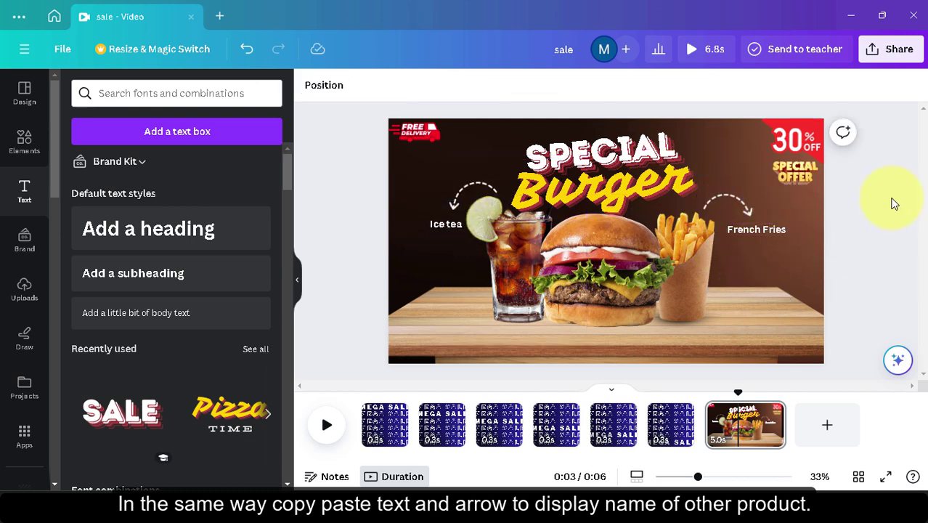
{"action": "left_click", "coordinate": [752, 229]}
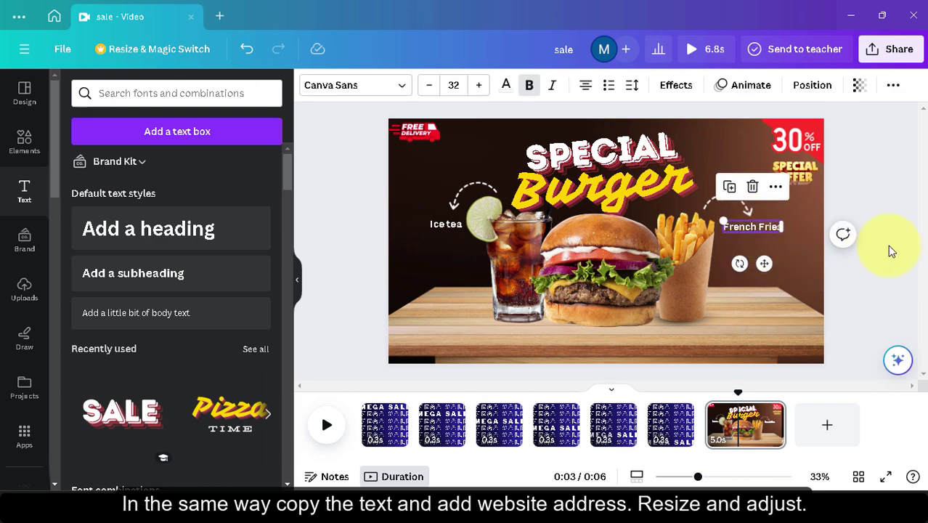
{"action": "left_click", "coordinate": [841, 318]}
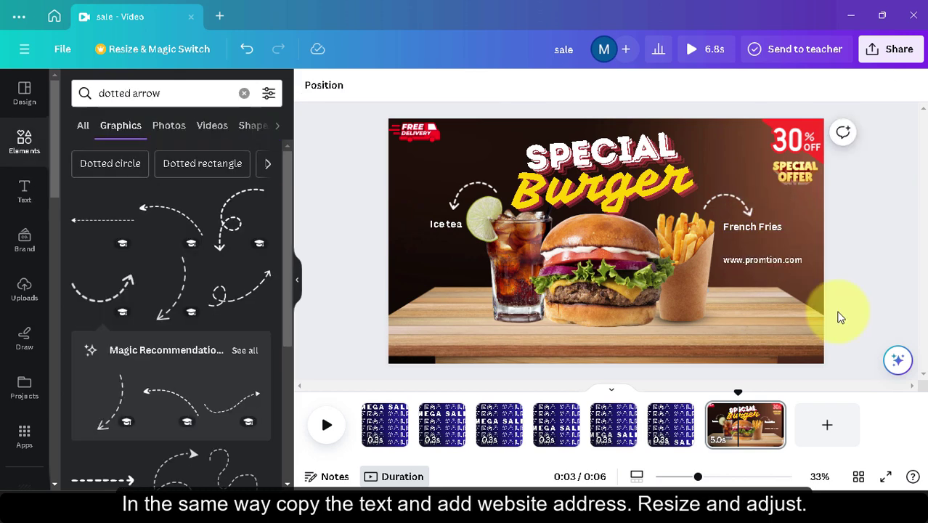
{"action": "left_click", "coordinate": [752, 263]}
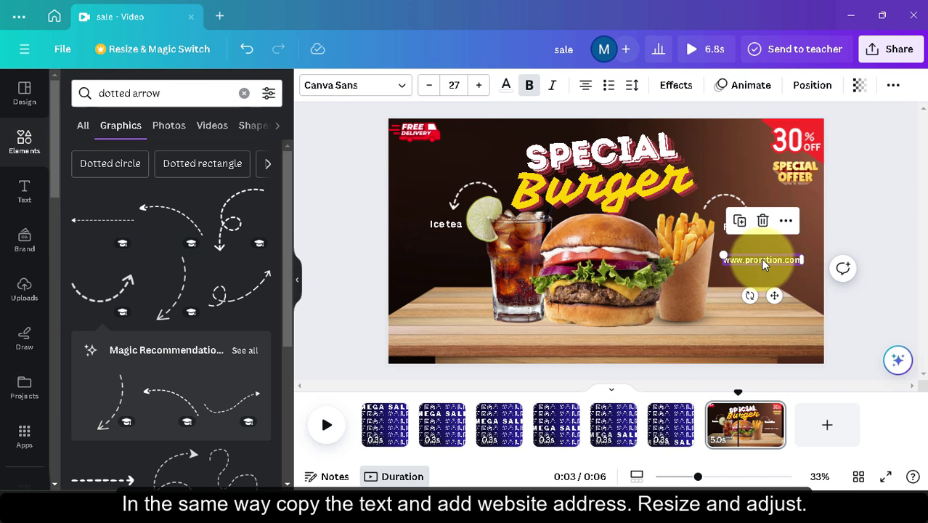
{"action": "left_click_drag", "start_coordinate": [760, 260], "coordinate": [414, 278]}
{"action": "left_click_drag", "start_coordinate": [419, 310], "coordinate": [523, 300]}
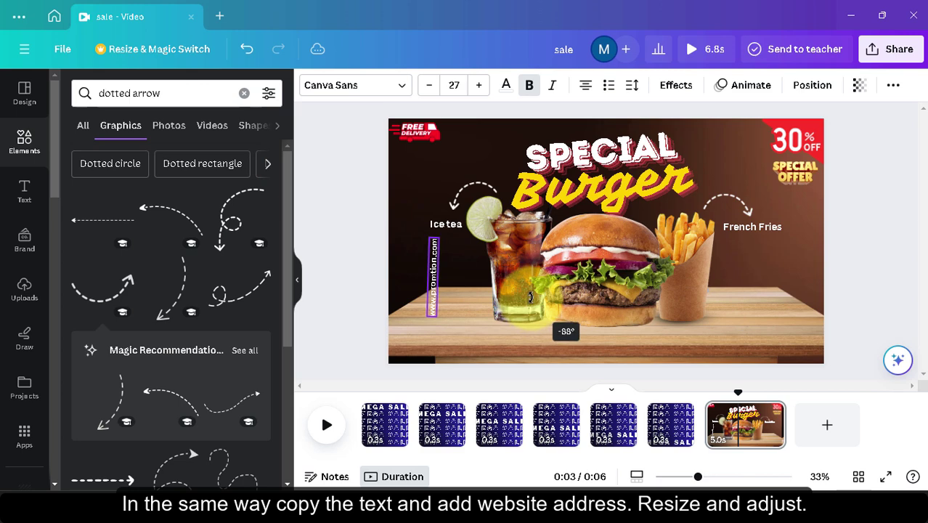
{"action": "left_click_drag", "start_coordinate": [531, 296], "coordinate": [508, 296]}
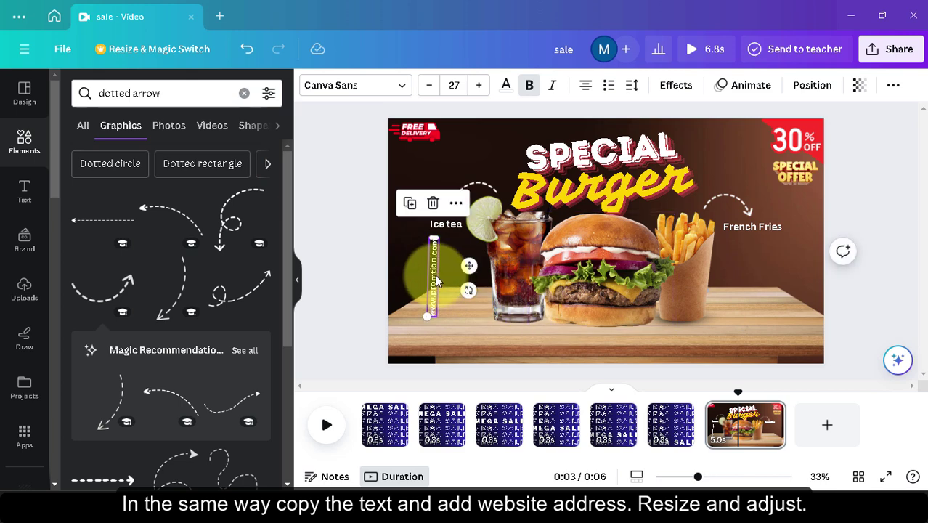
{"action": "left_click_drag", "start_coordinate": [435, 275], "coordinate": [397, 237]}
- Search the graphics for "lines" and add the three-stroke burst graphic to the burger page
{"action": "left_click", "coordinate": [172, 93]}
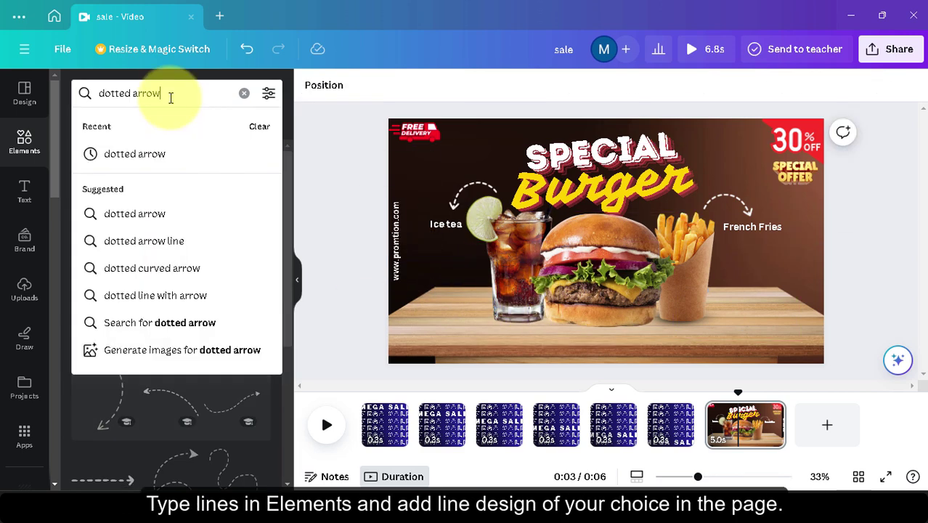
{"action": "key", "text": "BackSpace"}
{"action": "key", "text": "BackSpace"}
{"action": "key", "text": "BackSpace"}
{"action": "key", "text": "BackSpace"}
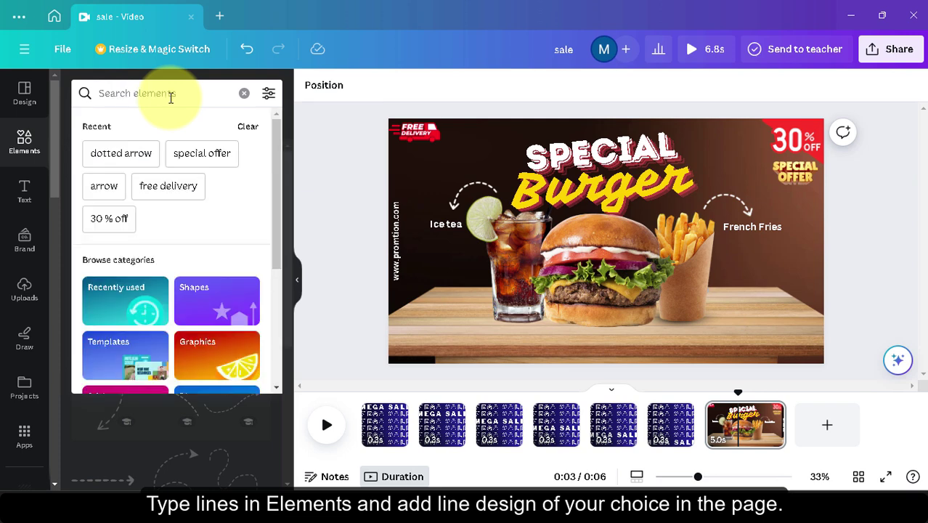
{"action": "type", "text": "l"}
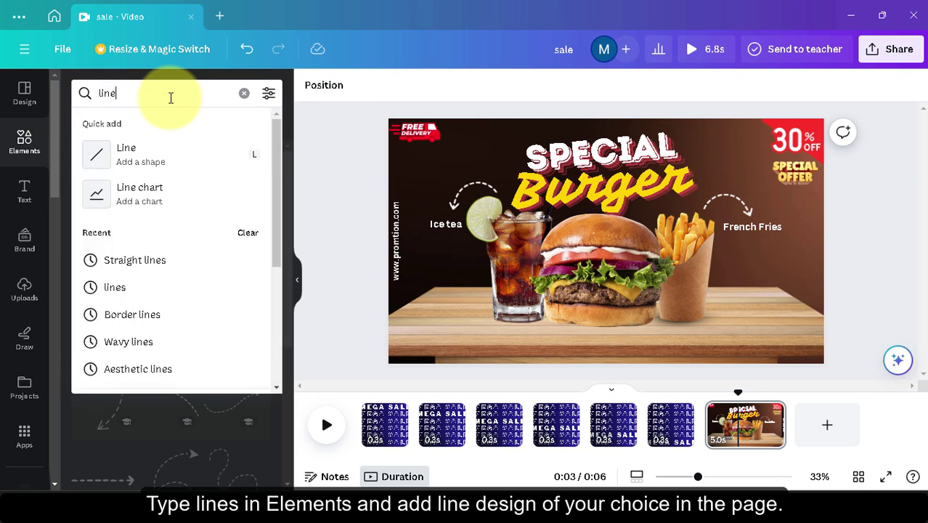
{"action": "type", "text": "ines"}
{"action": "key", "text": "Return"}
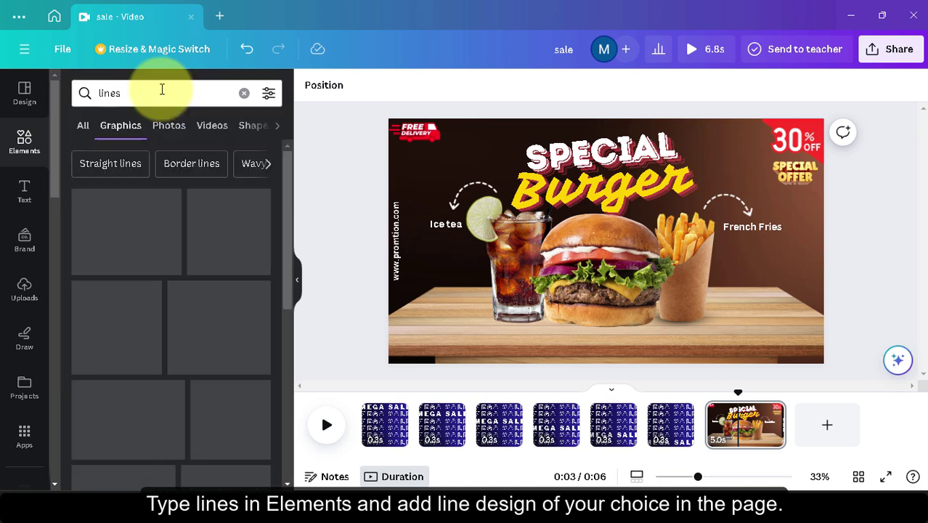
{"action": "left_click", "coordinate": [234, 287]}
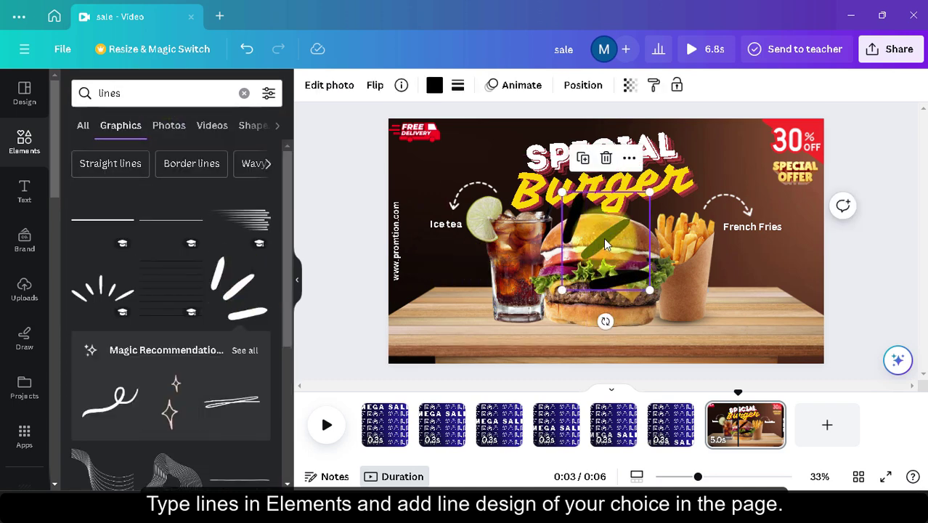
- Recolor the burst graphic white, rotate it to fan out down to the right, and shrink it beside the "French Fries" text
{"action": "left_click", "coordinate": [434, 87]}
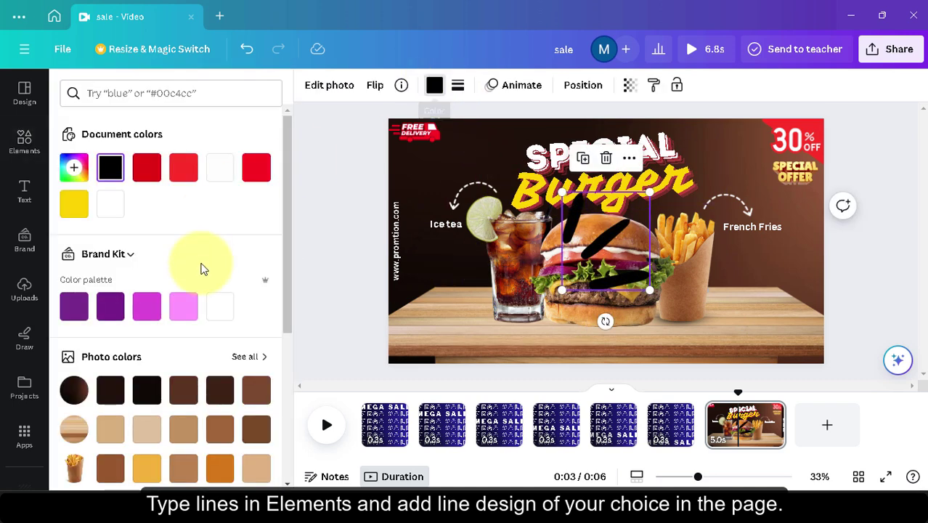
{"action": "left_click", "coordinate": [220, 307]}
{"action": "left_click_drag", "start_coordinate": [601, 261], "coordinate": [763, 263]}
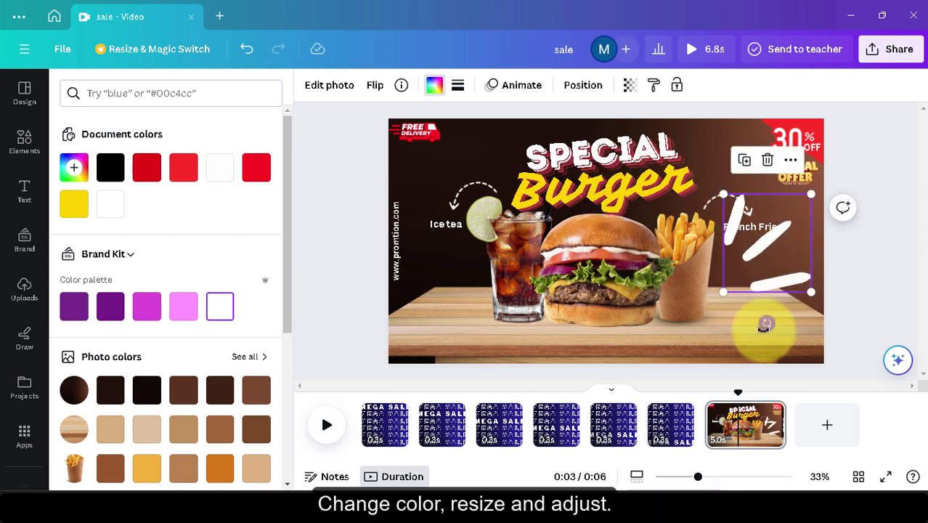
{"action": "mouse_move", "coordinate": [766, 323]}
{"action": "left_mouse_down"}
{"action": "mouse_move", "coordinate": [709, 332]}
{"action": "mouse_move", "coordinate": [672, 313]}
{"action": "left_mouse_up"}
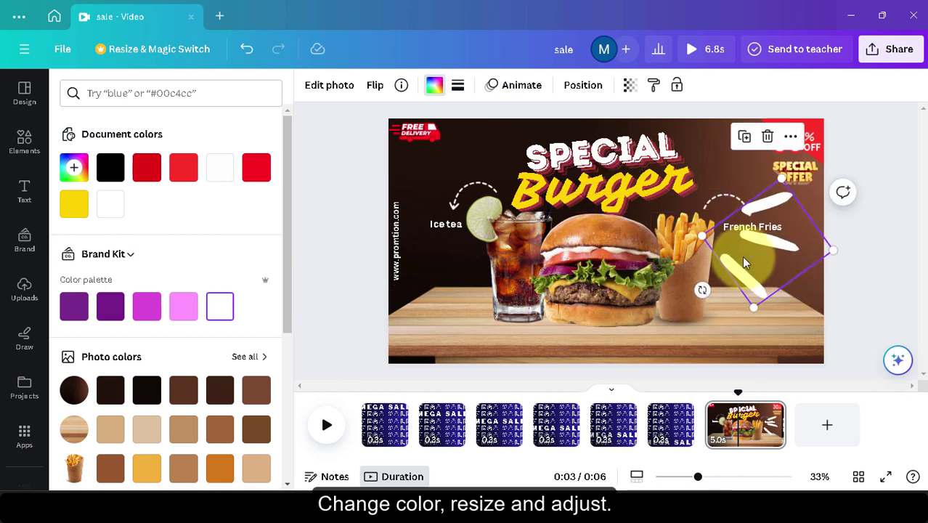
{"action": "mouse_move", "coordinate": [767, 241]}
{"action": "left_mouse_down"}
{"action": "mouse_move", "coordinate": [772, 312]}
{"action": "mouse_move", "coordinate": [753, 275]}
{"action": "mouse_move", "coordinate": [771, 242]}
{"action": "left_mouse_up"}
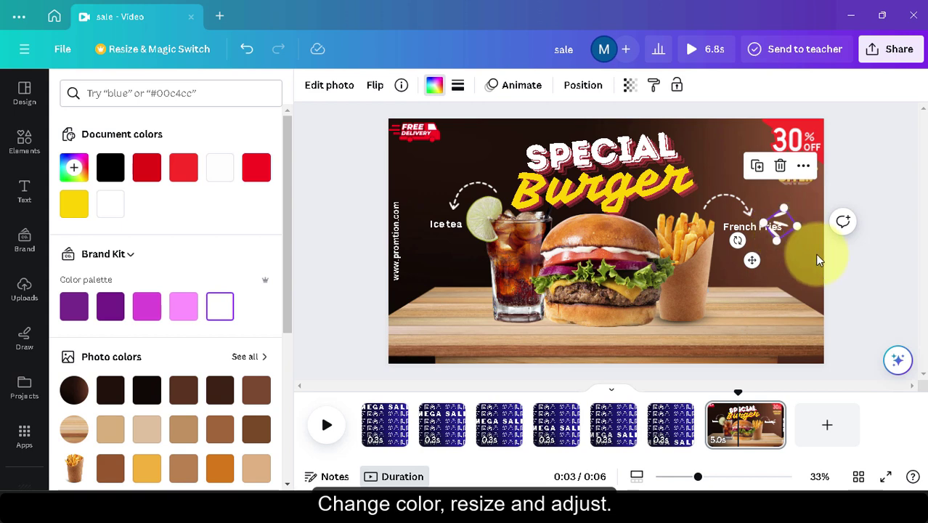
{"action": "left_click", "coordinate": [804, 240]}
- Duplicate the white burst graphic, place the copy above the "Ice tea" arrow and flip it to fan out up to the left
{"action": "mouse_move", "coordinate": [783, 223]}
{"action": "left_mouse_down"}
{"action": "mouse_move", "coordinate": [771, 256]}
{"action": "mouse_move", "coordinate": [753, 259]}
{"action": "mouse_move", "coordinate": [760, 238]}
{"action": "mouse_move", "coordinate": [452, 160]}
{"action": "left_mouse_up"}
{"action": "key", "text": "ctrl+d"}
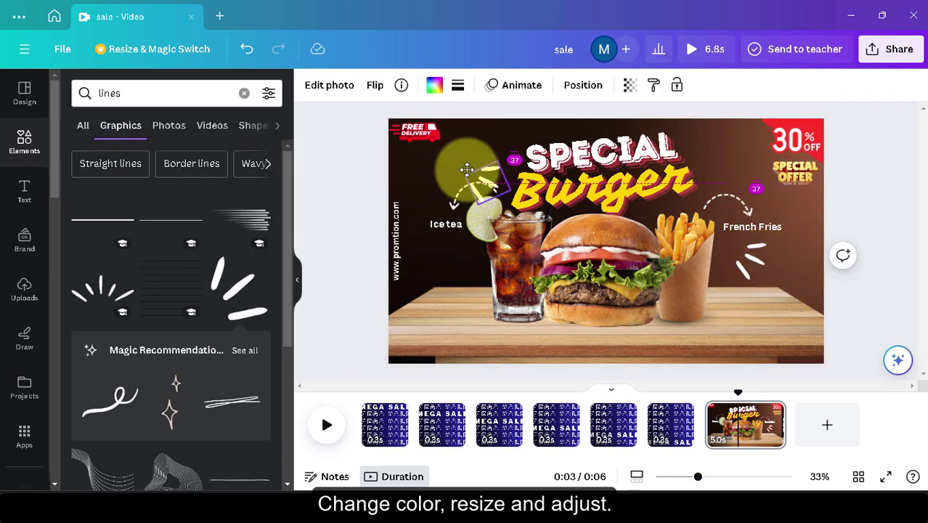
{"action": "left_click", "coordinate": [375, 85]}
{"action": "left_click", "coordinate": [405, 149]}
{"action": "left_click", "coordinate": [375, 85]}
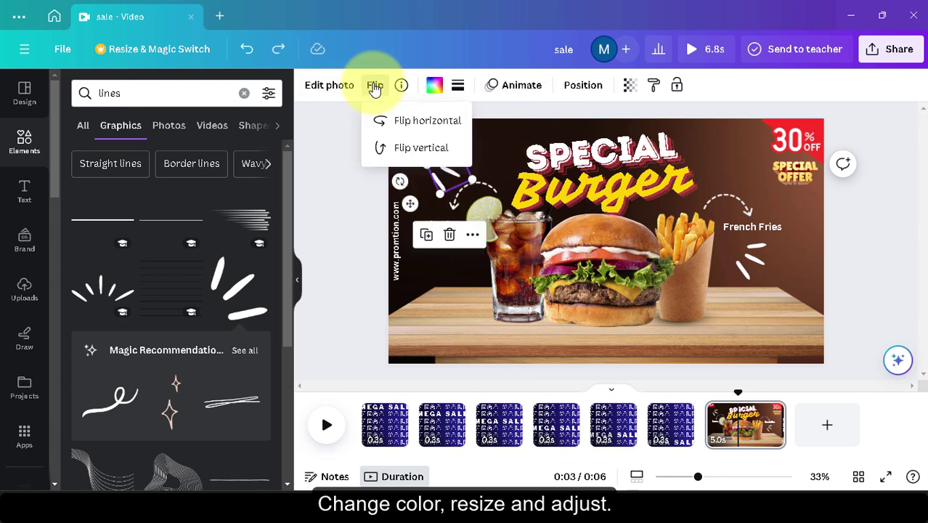
{"action": "left_click", "coordinate": [427, 120]}
{"action": "left_click", "coordinate": [754, 110]}
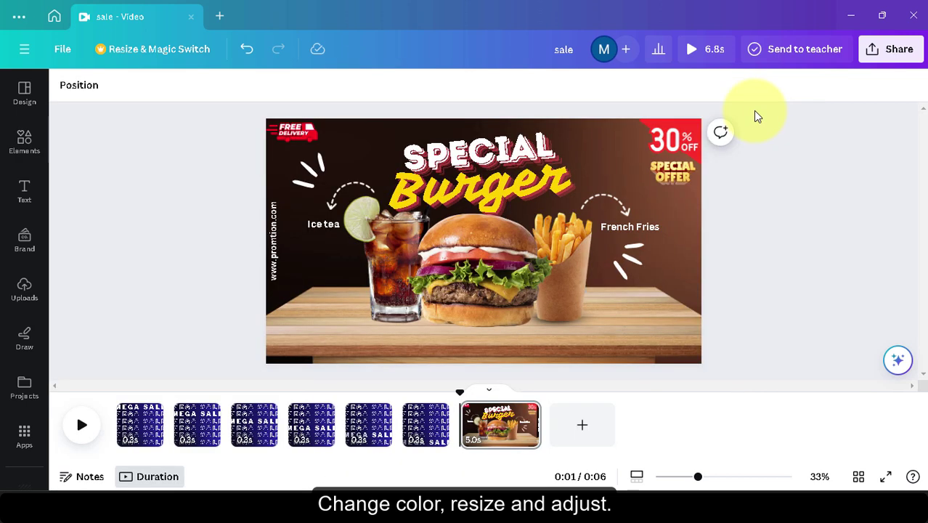
- Select all elements on the burger page and apply the Pop animation to them
{"action": "left_click_drag", "start_coordinate": [770, 113], "coordinate": [240, 369]}
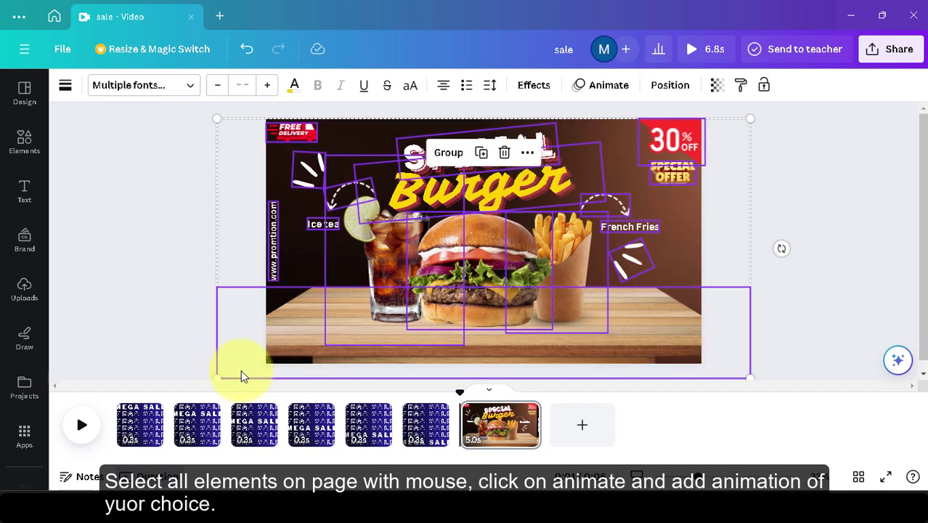
{"action": "left_click", "coordinate": [614, 90]}
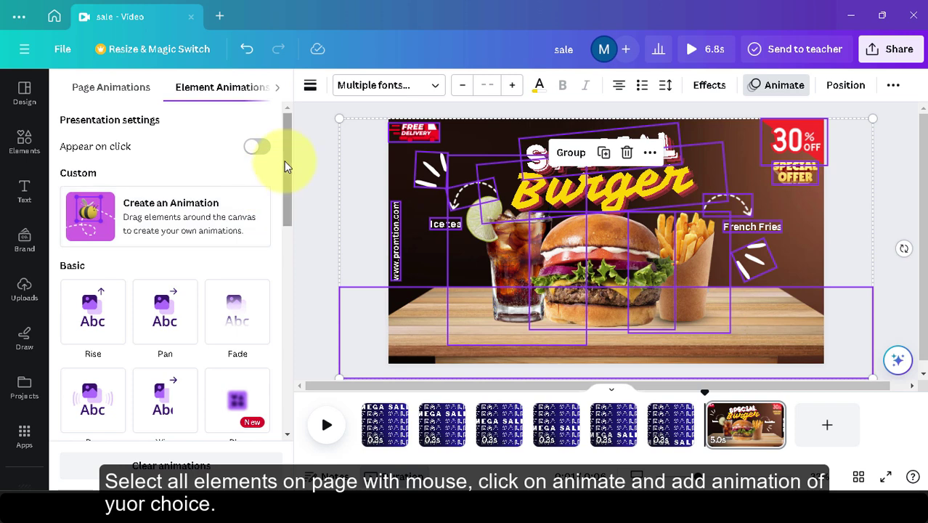
{"action": "left_click_drag", "start_coordinate": [284, 161], "coordinate": [290, 208]}
{"action": "left_click", "coordinate": [93, 258]}
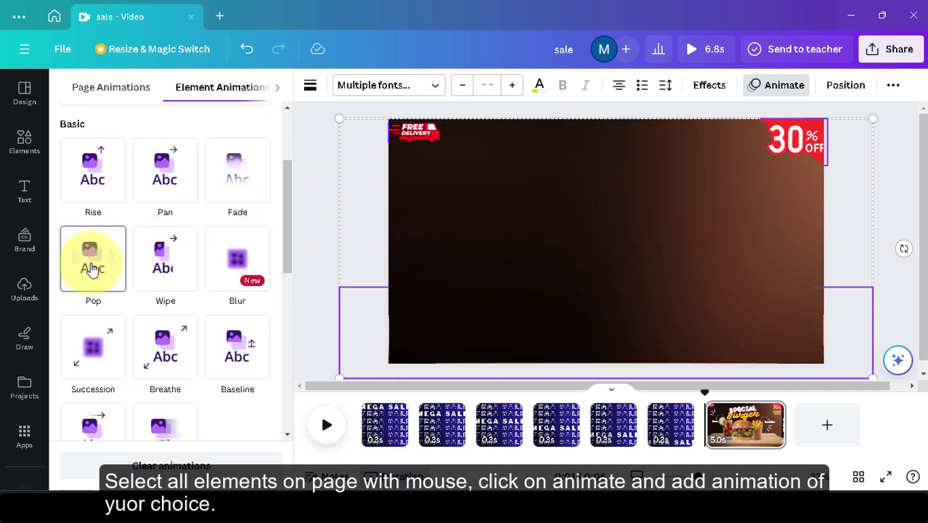
{"action": "left_click", "coordinate": [90, 268]}
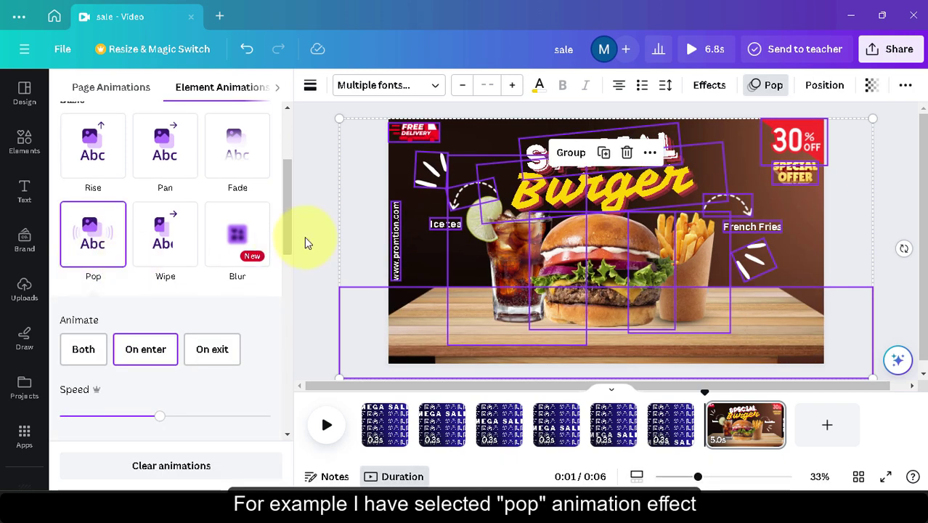
{"action": "left_click", "coordinate": [312, 287]}
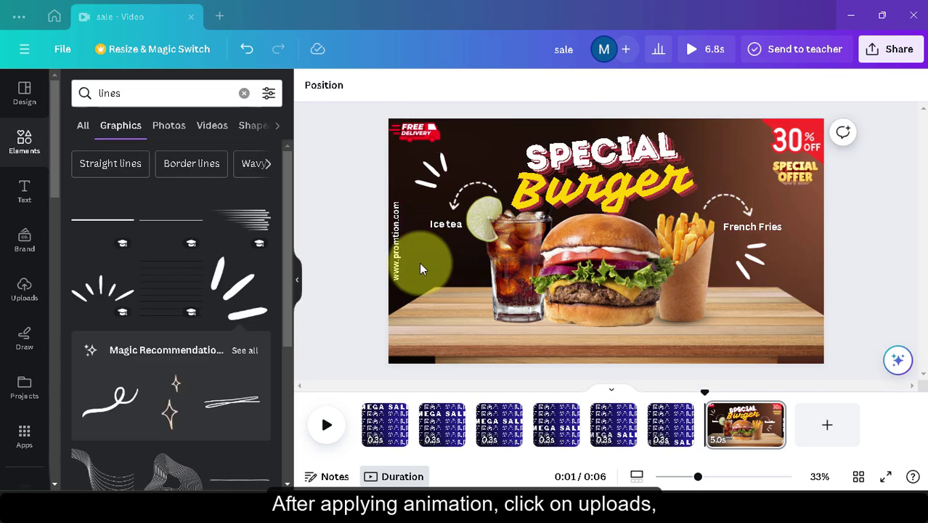
- Upload the 2019-08-10 "Dumb" FesliyanStudios MP3 from Downloads and add it to the video's timeline as background audio
{"action": "left_click", "coordinate": [21, 291]}
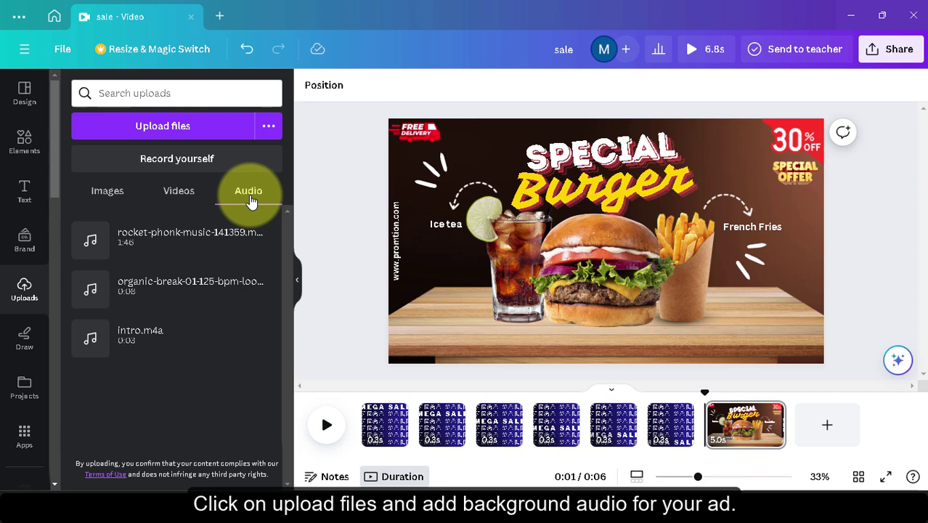
{"action": "left_click", "coordinate": [167, 125]}
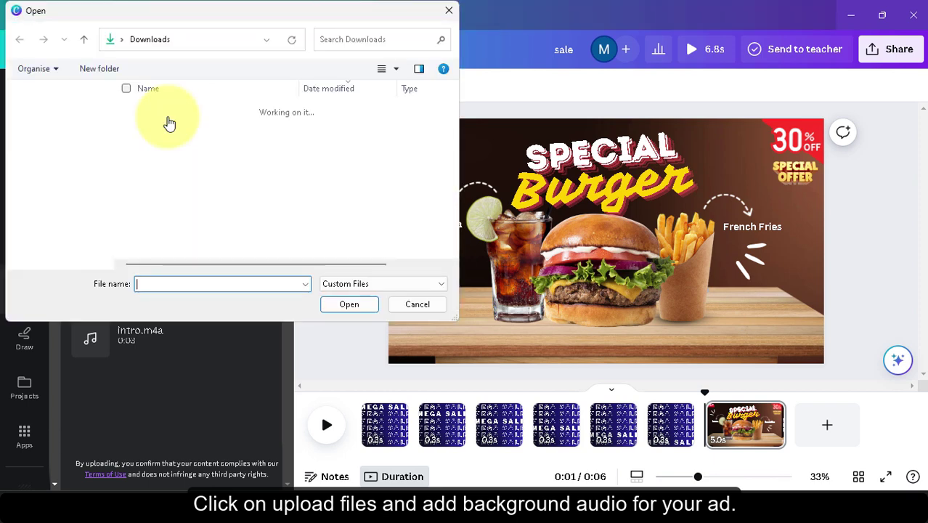
{"action": "left_click", "coordinate": [203, 130]}
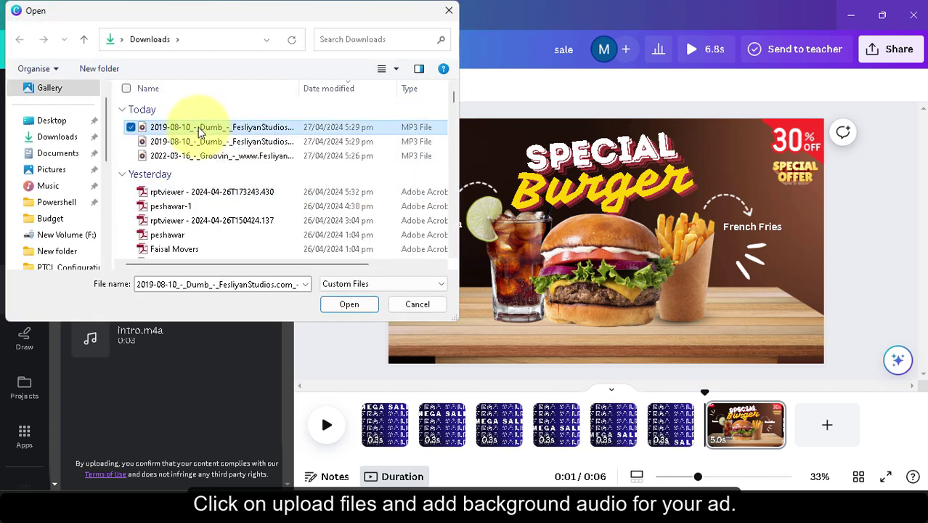
{"action": "left_click", "coordinate": [349, 304]}
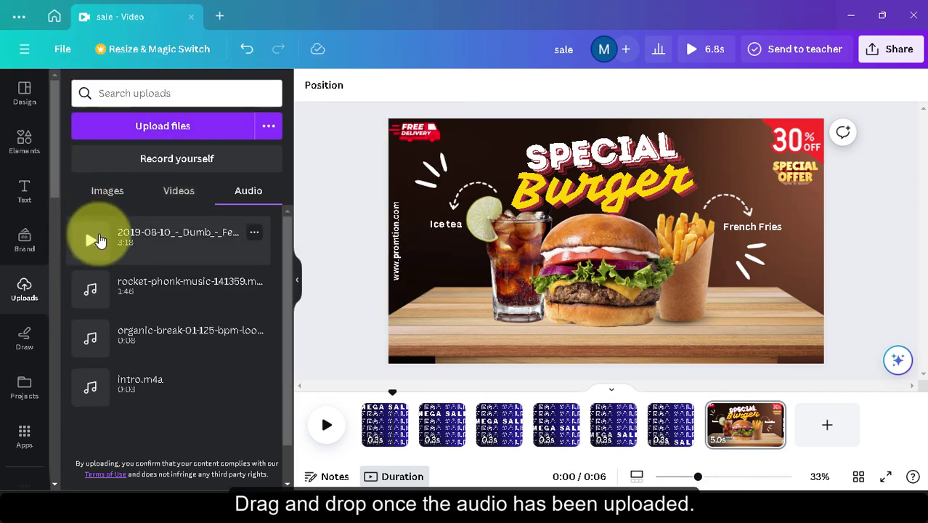
{"action": "left_click_drag", "start_coordinate": [99, 239], "coordinate": [469, 435]}
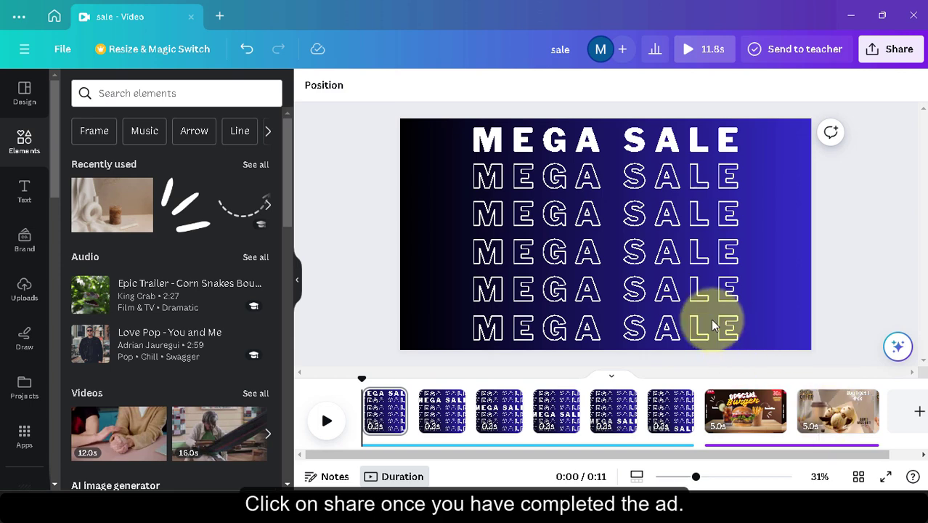
- Download all 8 pages of the design as an MP4 video at 1080p (HD) quality
{"action": "left_click", "coordinate": [892, 61]}
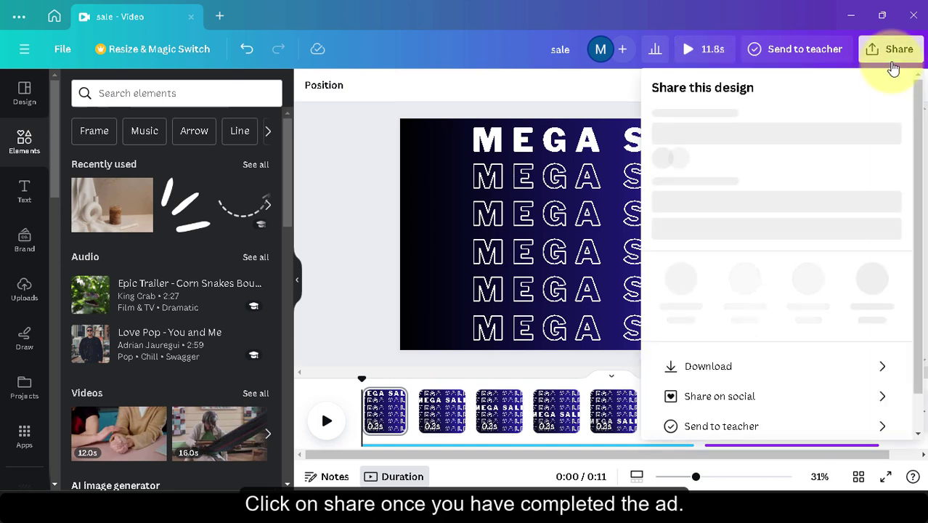
{"action": "left_click", "coordinate": [731, 393]}
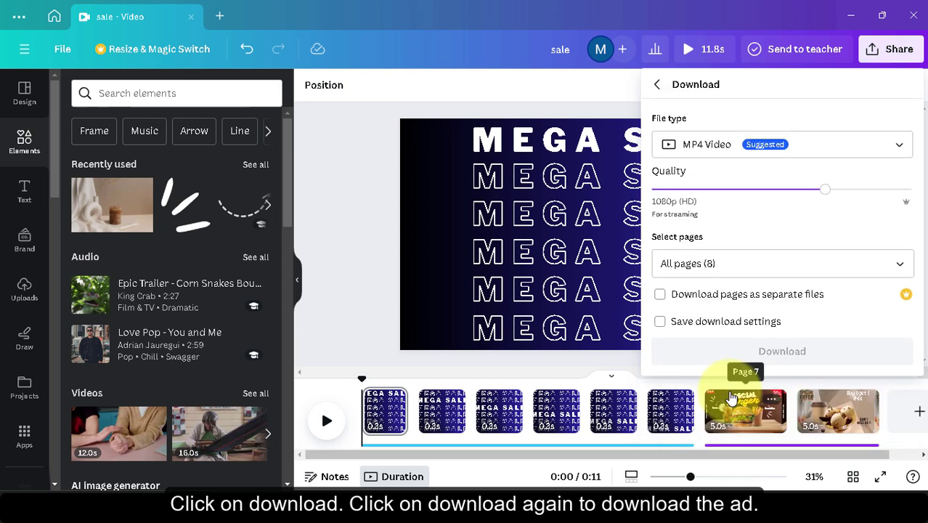
{"action": "left_click", "coordinate": [783, 353]}
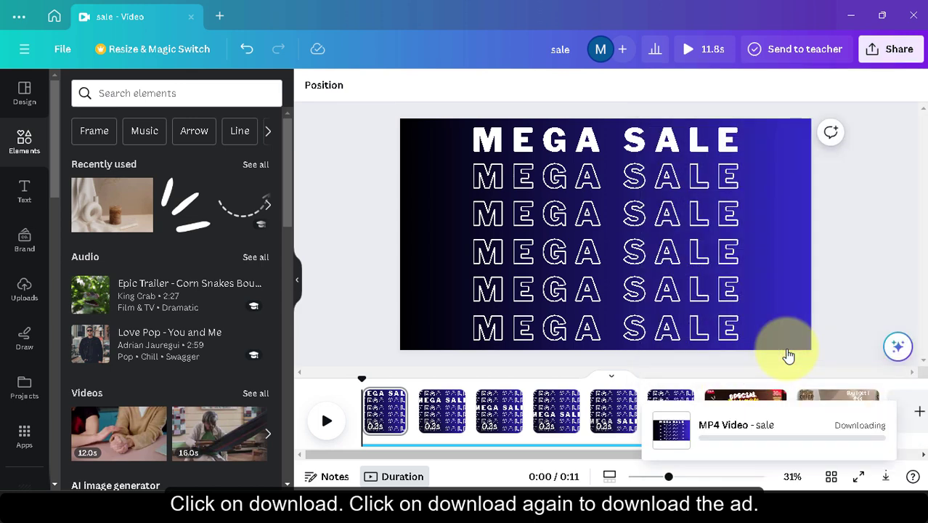